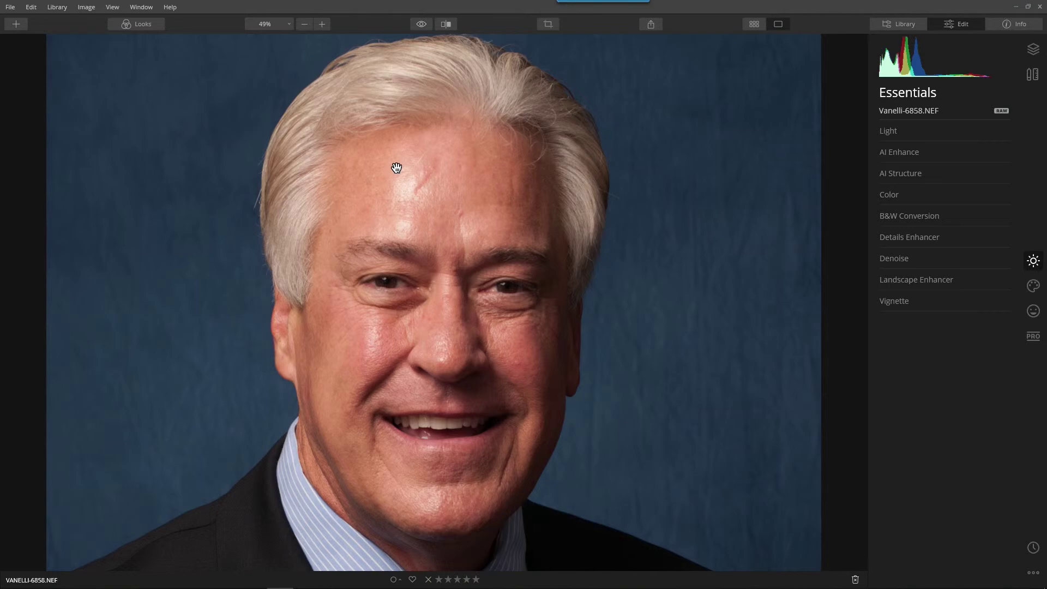
Step: Apply the _Real Estate Portraits user look to the portrait and inspect it up close and in full
{"action": "left_click", "coordinate": [146, 26]}
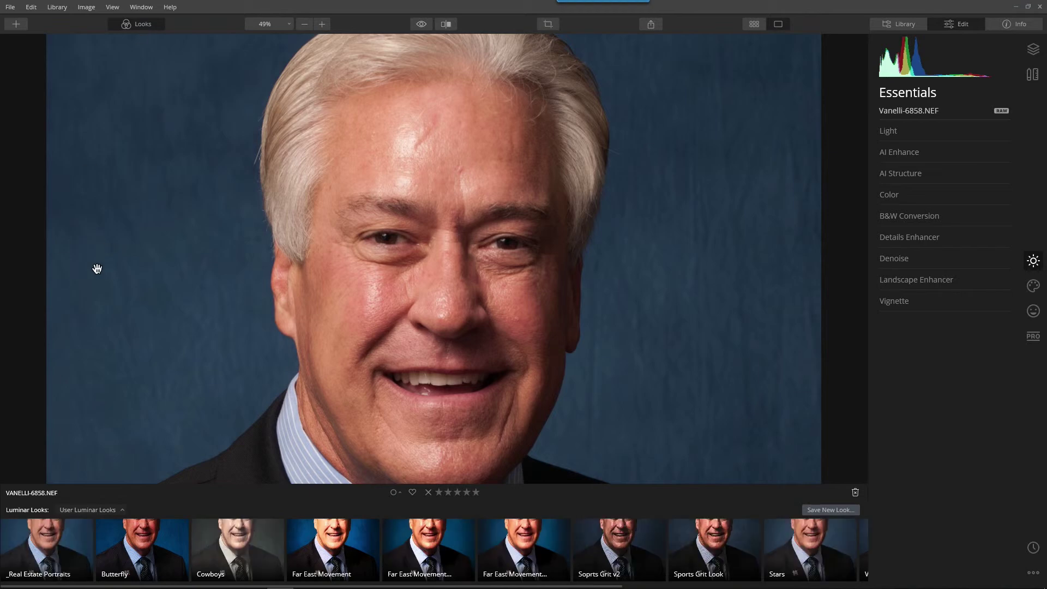
{"action": "left_click", "coordinate": [35, 536]}
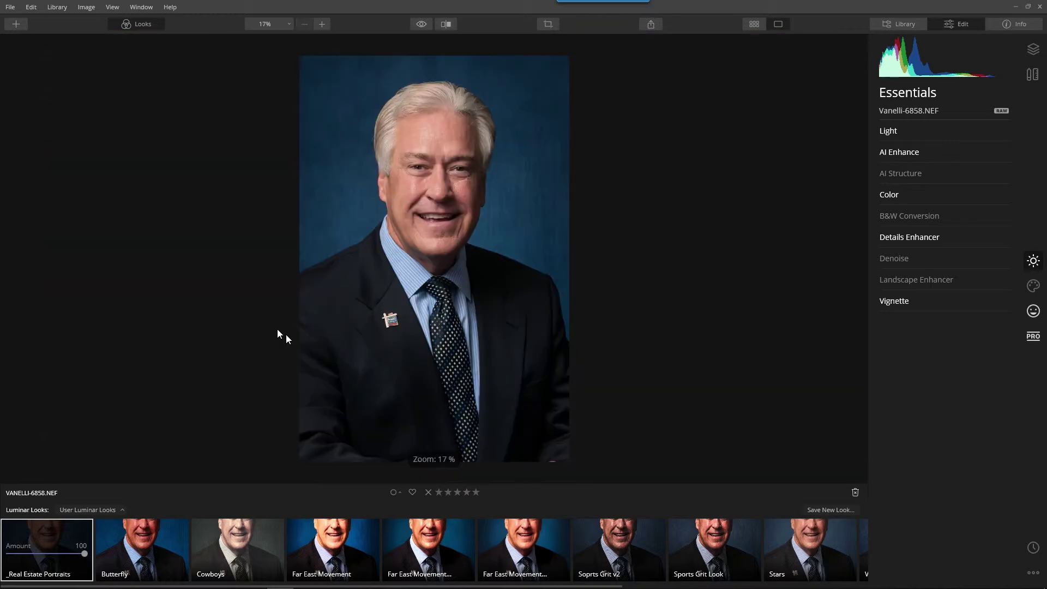
{"action": "left_click", "coordinate": [285, 335]}
{"action": "scroll", "coordinate": [234, 347], "scroll_direction": "up", "scroll_amount": 2}
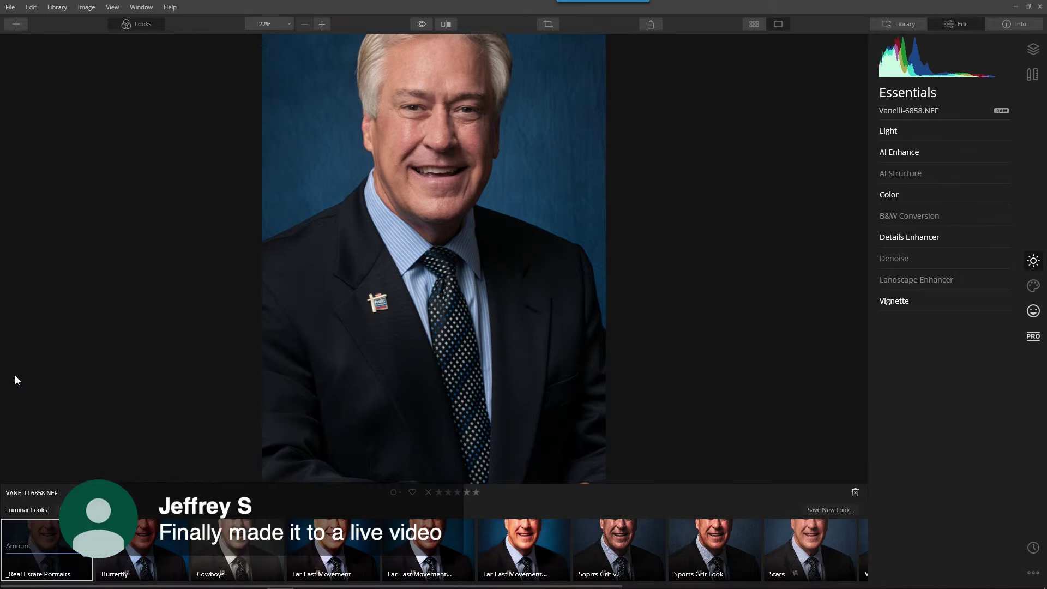
{"action": "key", "text": "ctrl+plus"}
{"action": "scroll", "coordinate": [303, 308], "scroll_direction": "down", "scroll_amount": 3}
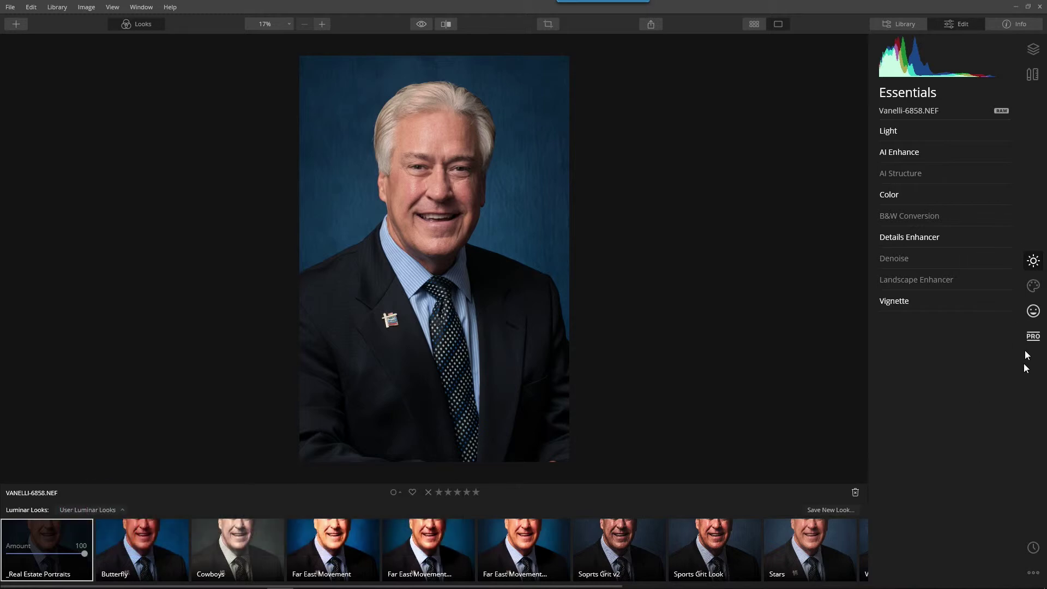
Step: Examine which Portrait, Professional and Essentials filters the applied look uses
{"action": "left_click", "coordinate": [1029, 319]}
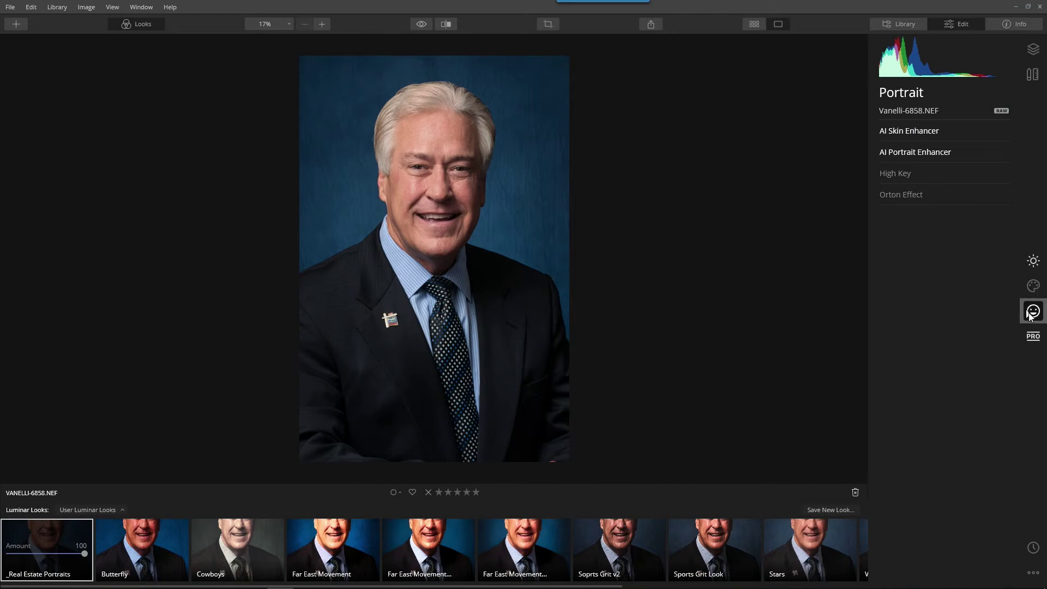
{"action": "left_click", "coordinate": [1034, 342]}
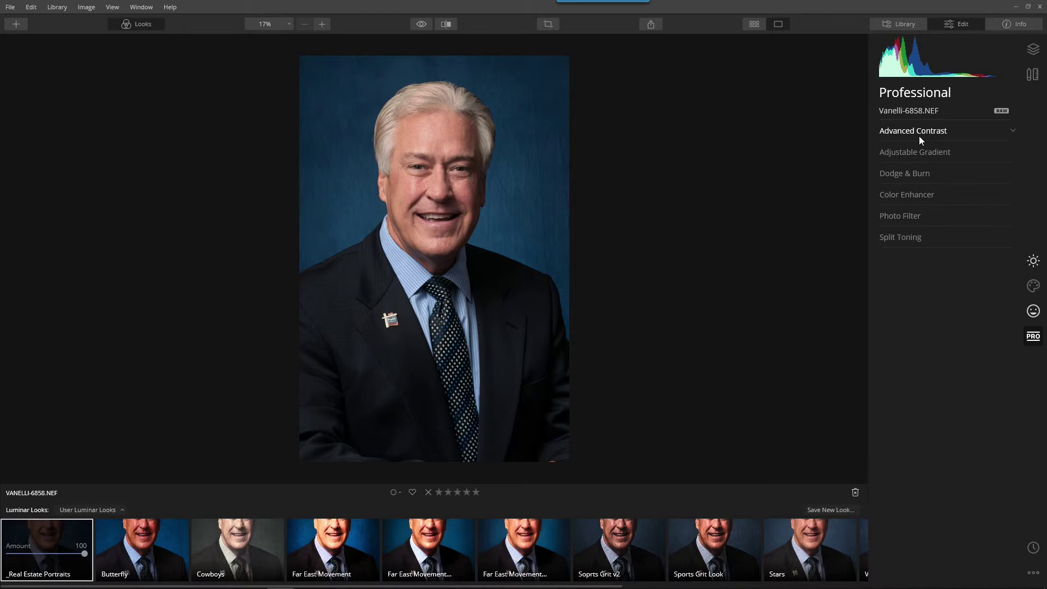
{"action": "left_click", "coordinate": [1033, 260]}
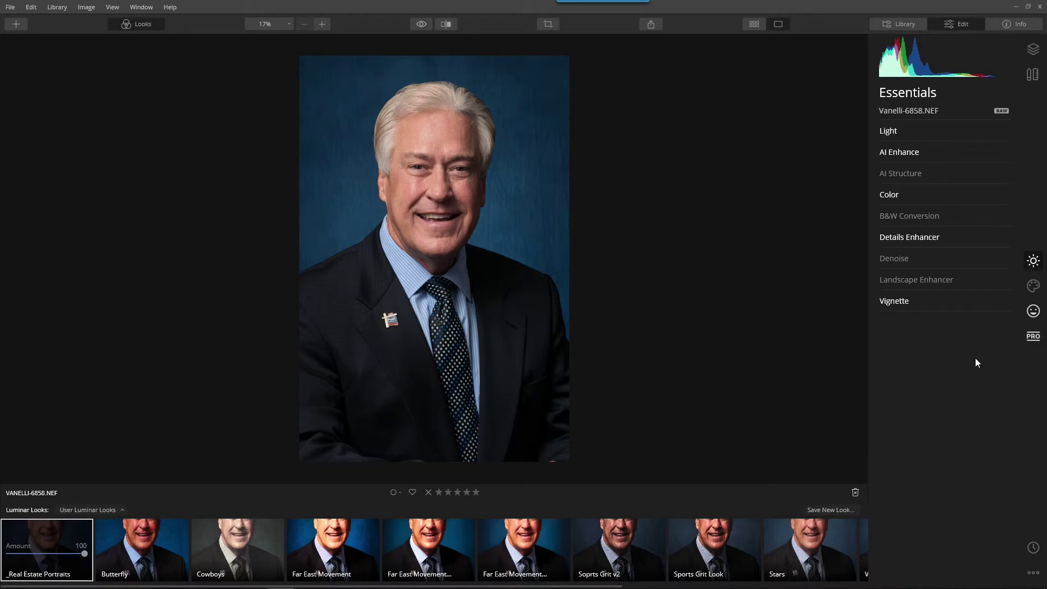
Step: Revert the photo to Original Image in the edit history
{"action": "left_click", "coordinate": [1034, 547]}
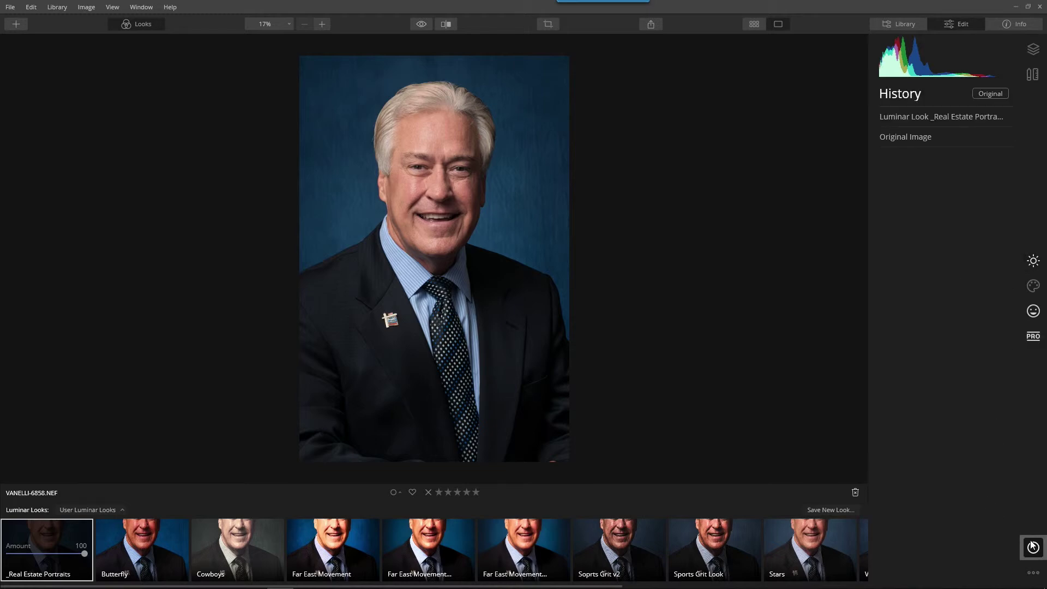
{"action": "left_click", "coordinate": [908, 138]}
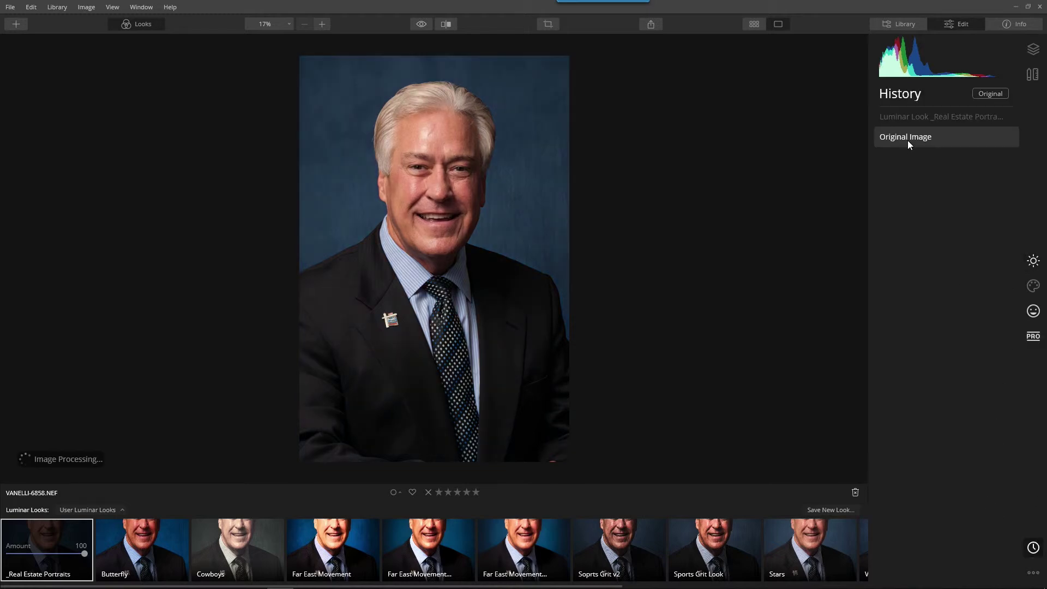
Step: Sample the white of the eye as the neutral white balance target, and set the temperature to 5743
{"action": "left_click", "coordinate": [1026, 262]}
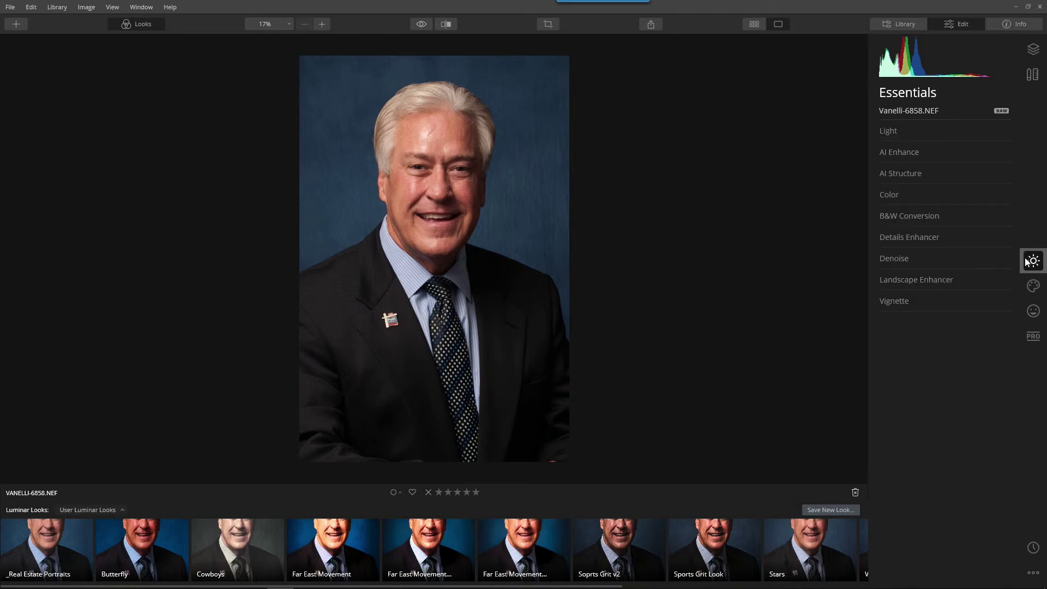
{"action": "scroll", "coordinate": [423, 149], "scroll_direction": "up", "scroll_amount": 3}
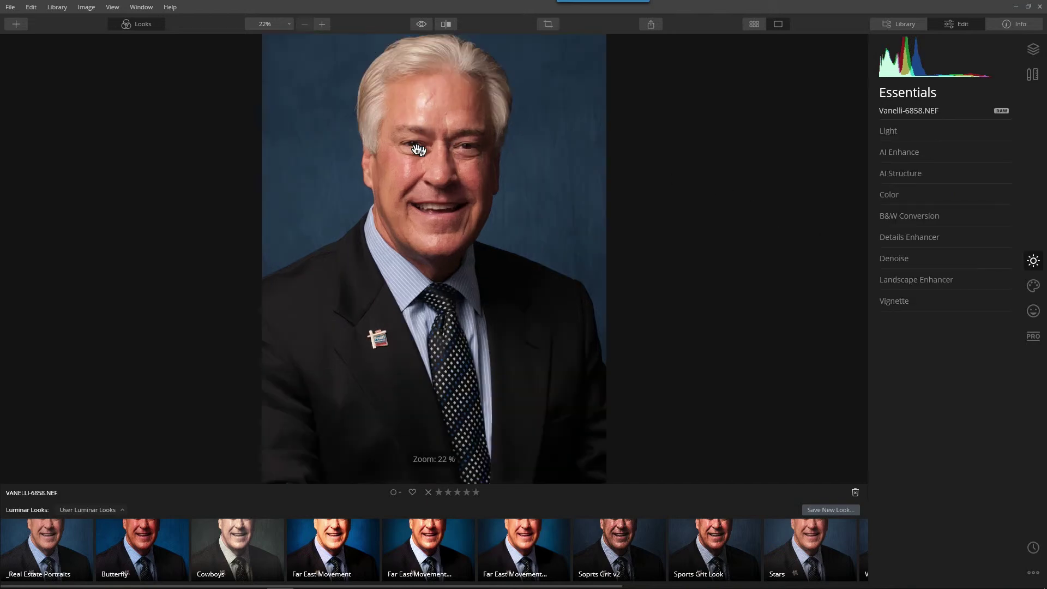
{"action": "scroll", "coordinate": [416, 143], "scroll_direction": "up", "scroll_amount": 3}
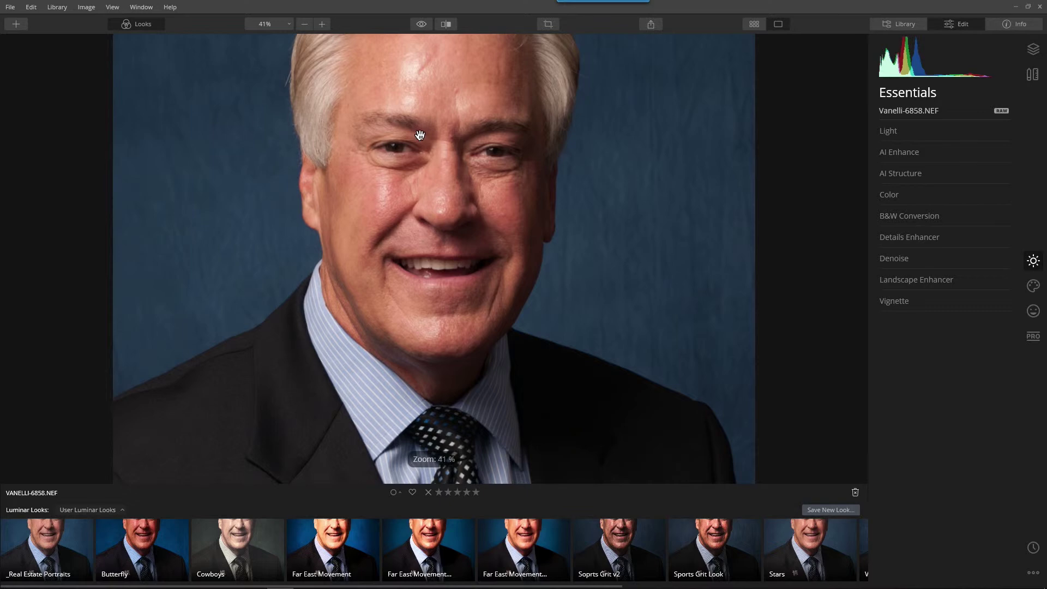
{"action": "left_click", "coordinate": [894, 133]}
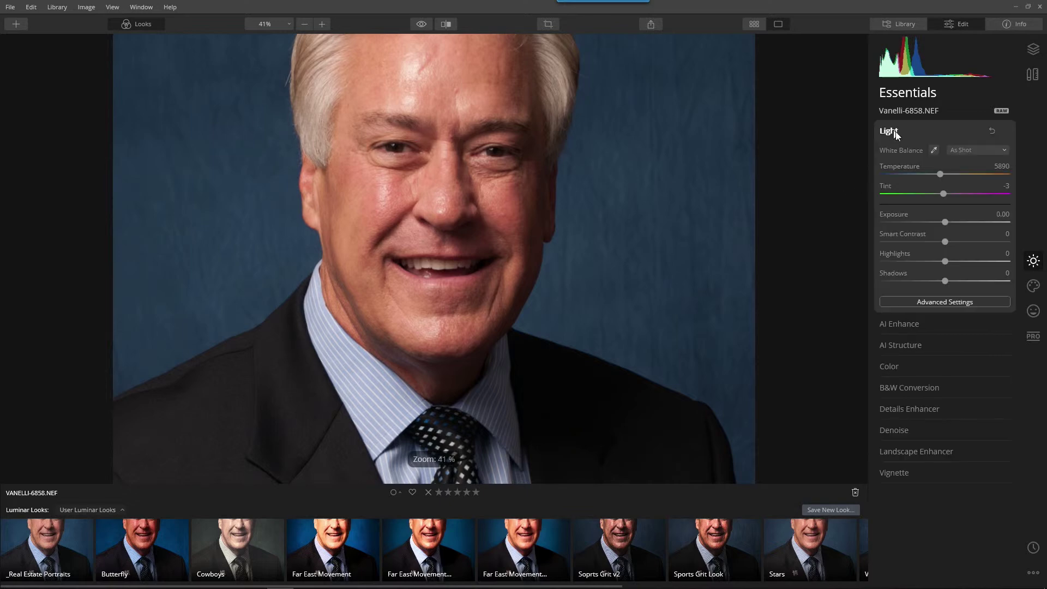
{"action": "left_click", "coordinate": [933, 150]}
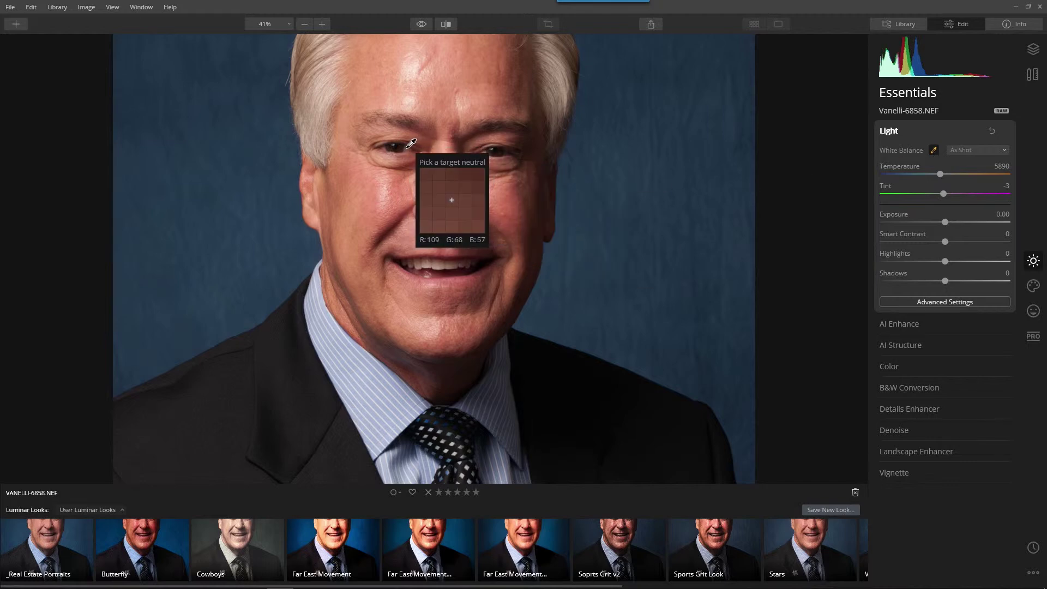
{"action": "left_click", "coordinate": [409, 144]}
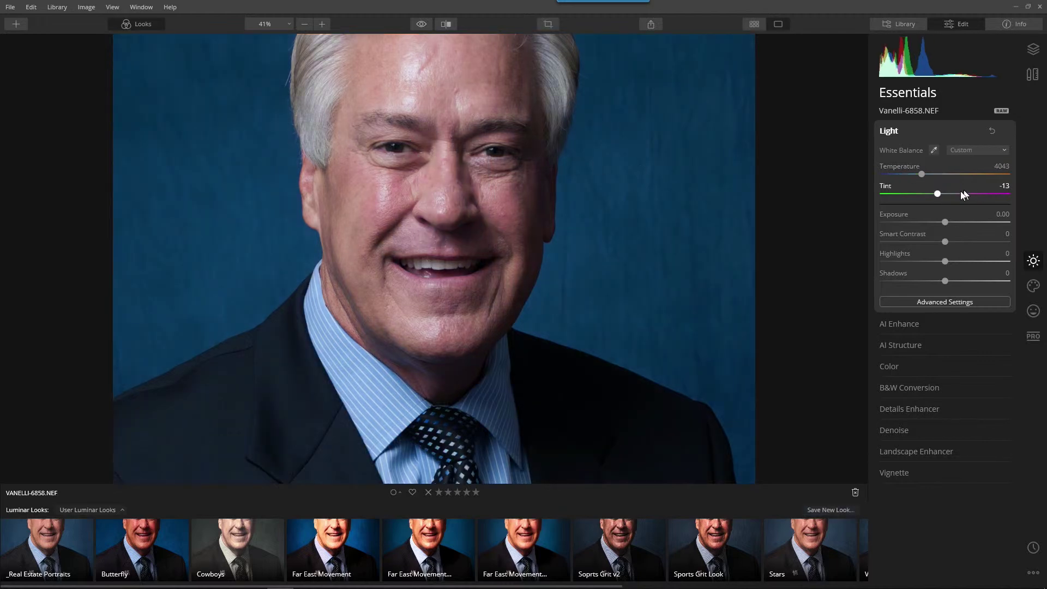
{"action": "mouse_move", "coordinate": [921, 174]}
{"action": "left_mouse_down"}
{"action": "mouse_move", "coordinate": [949, 176]}
{"action": "mouse_move", "coordinate": [940, 178]}
{"action": "left_mouse_up"}
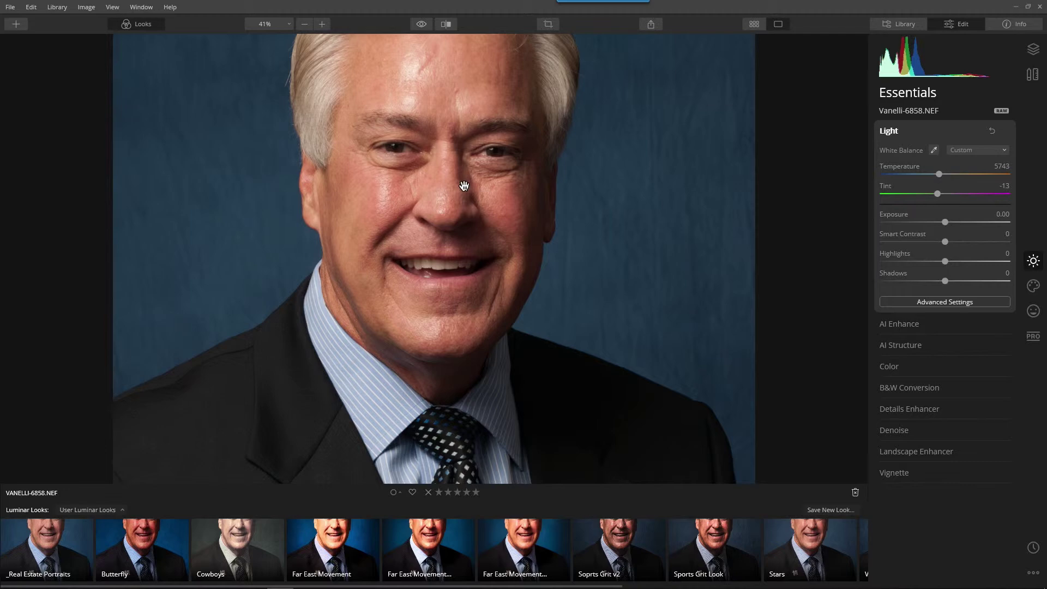
{"action": "key", "text": "ctrl+minus"}
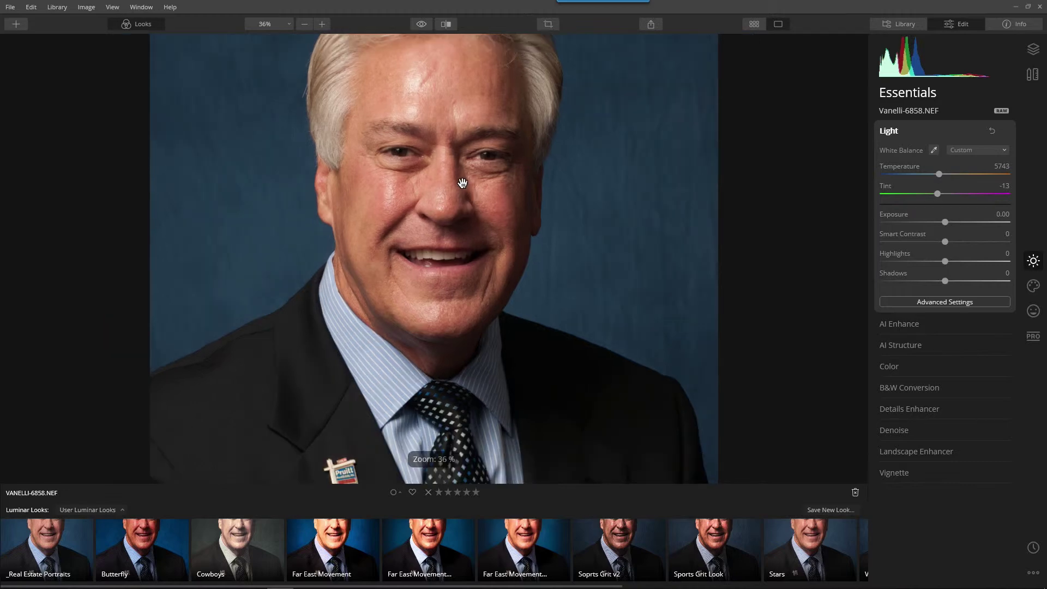
Step: Hide the looks strip, then set the blacks to -15 and fine-tune the highlights in the Light filter
{"action": "left_click", "coordinate": [138, 24]}
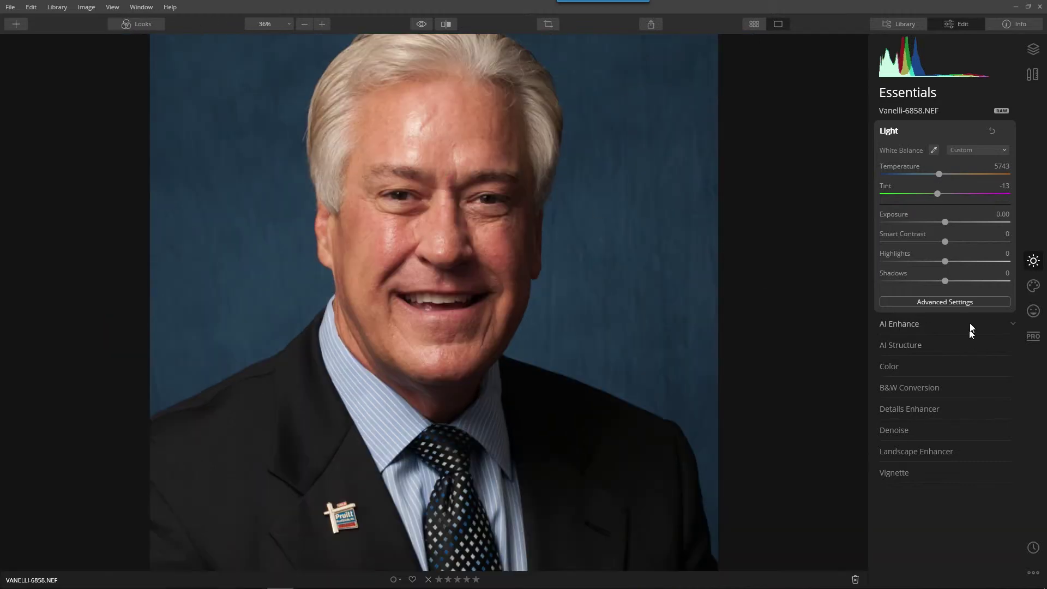
{"action": "left_click", "coordinate": [947, 302]}
{"action": "left_click_drag", "start_coordinate": [944, 364], "coordinate": [936, 369]}
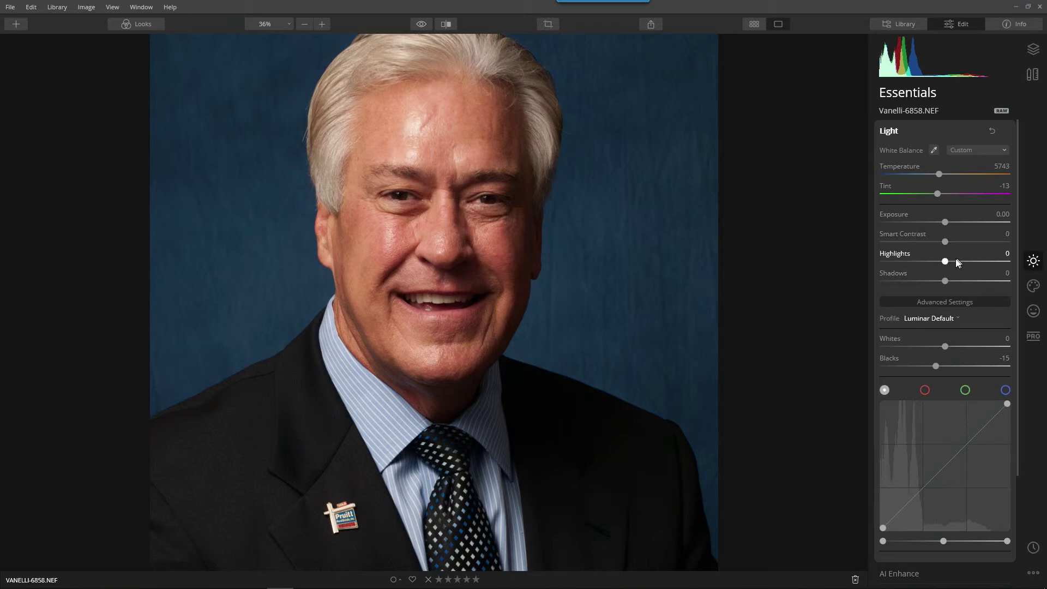
{"action": "mouse_move", "coordinate": [941, 260]}
{"action": "left_mouse_down"}
{"action": "mouse_move", "coordinate": [926, 261]}
{"action": "mouse_move", "coordinate": [939, 261]}
{"action": "mouse_move", "coordinate": [927, 263]}
{"action": "mouse_move", "coordinate": [947, 243]}
{"action": "left_mouse_up"}
{"action": "left_click", "coordinate": [886, 131]}
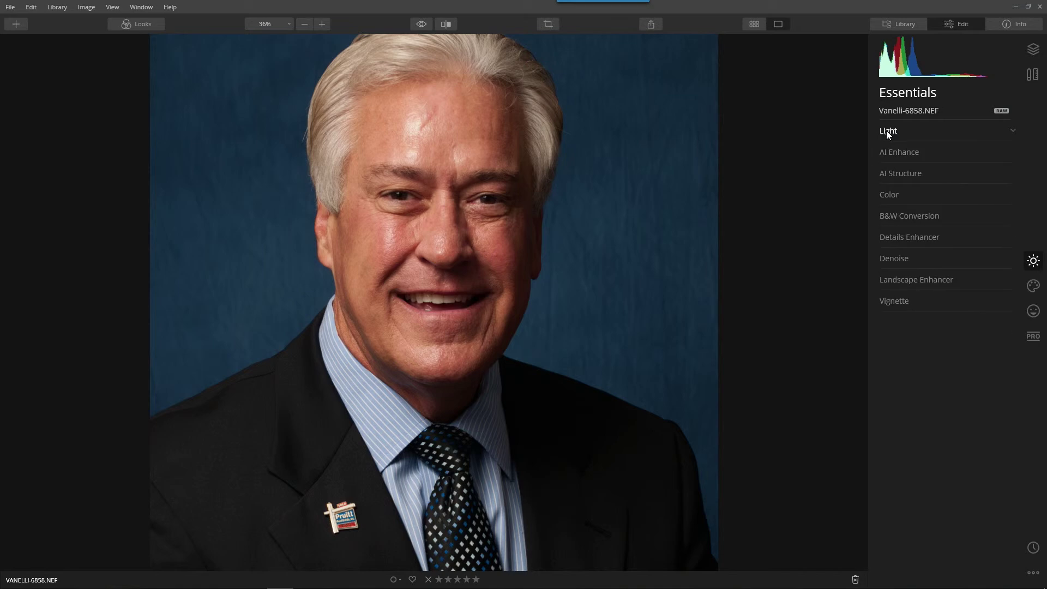
Step: Set AI Accent to 35 in the AI Enhance filter for the whole portrait
{"action": "left_click", "coordinate": [899, 152]}
{"action": "left_click", "coordinate": [455, 235]}
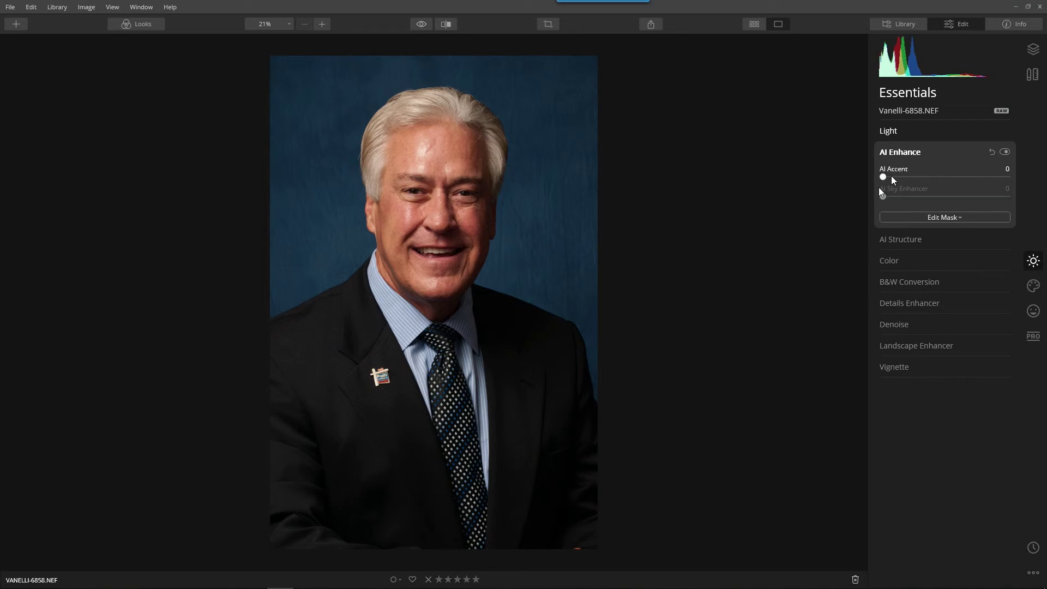
{"action": "left_click_drag", "start_coordinate": [891, 174], "coordinate": [925, 182]}
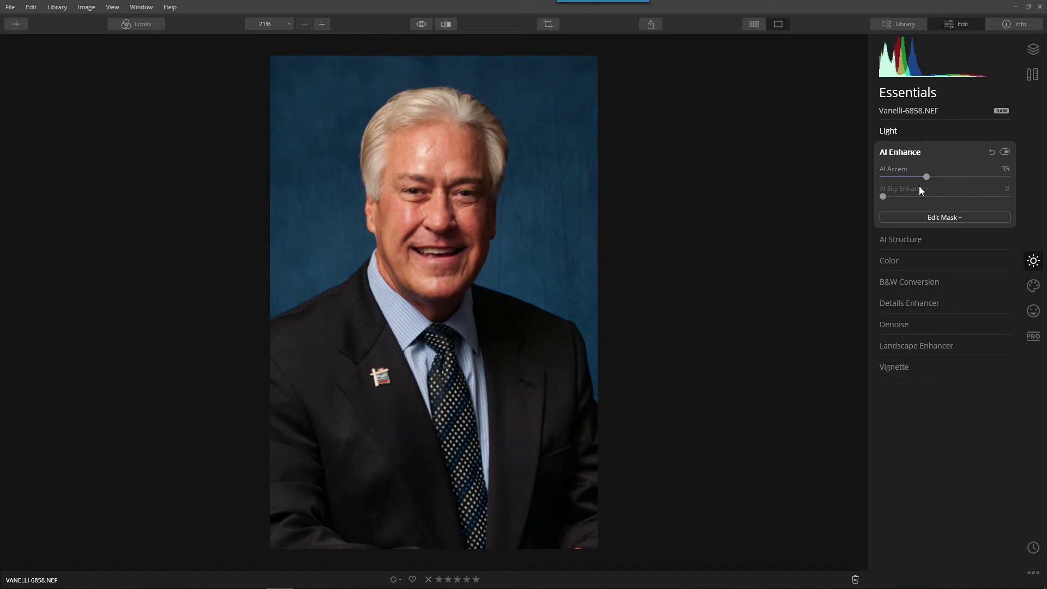
Step: Set the red channel's saturation to -11 and slightly raise its luminance in the Color filter
{"action": "left_click", "coordinate": [890, 260]}
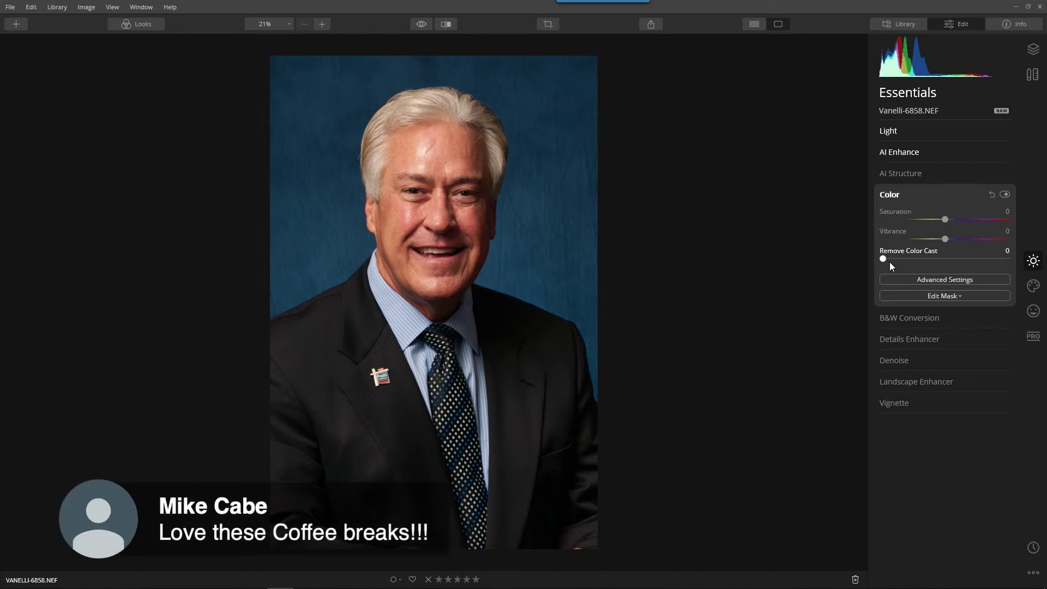
{"action": "left_click", "coordinate": [945, 280]}
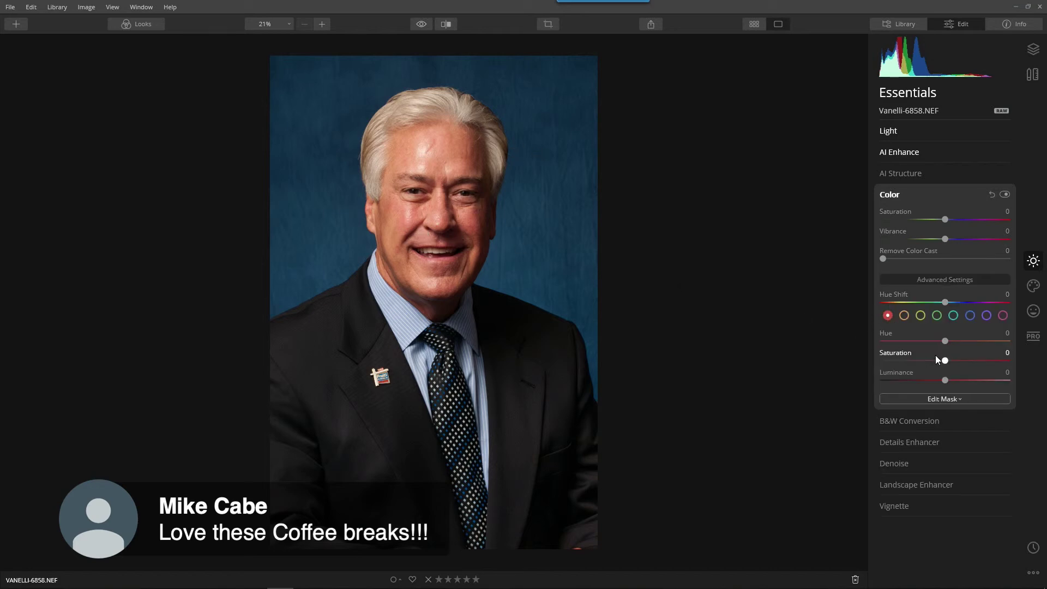
{"action": "mouse_move", "coordinate": [949, 362]}
{"action": "left_mouse_down"}
{"action": "mouse_move", "coordinate": [930, 364]}
{"action": "mouse_move", "coordinate": [1017, 366]}
{"action": "mouse_move", "coordinate": [938, 374]}
{"action": "left_mouse_up"}
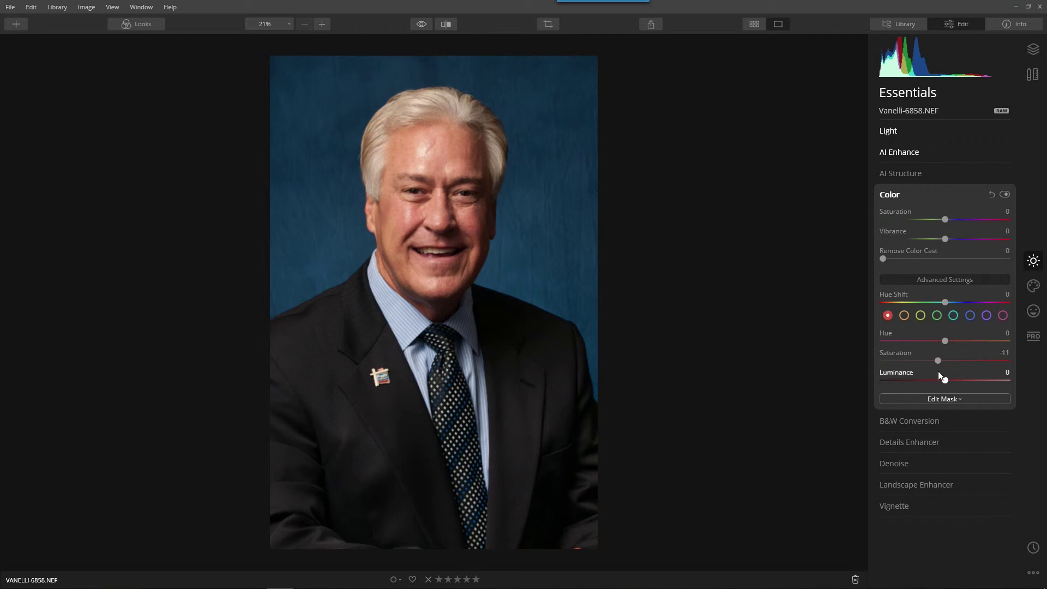
{"action": "mouse_move", "coordinate": [944, 377]}
{"action": "left_mouse_down"}
{"action": "mouse_move", "coordinate": [1044, 381]}
{"action": "mouse_move", "coordinate": [955, 385]}
{"action": "left_mouse_up"}
{"action": "left_click", "coordinate": [890, 194]}
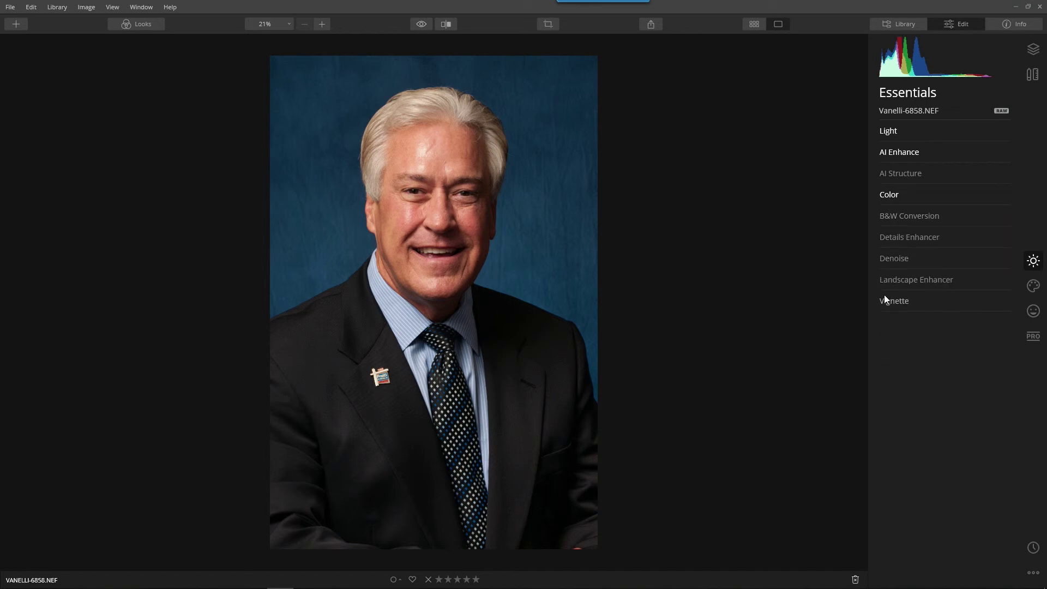
Step: Set the Details Enhancer to 15 for small, 23 for medium and 27 for large details
{"action": "left_click", "coordinate": [895, 238]}
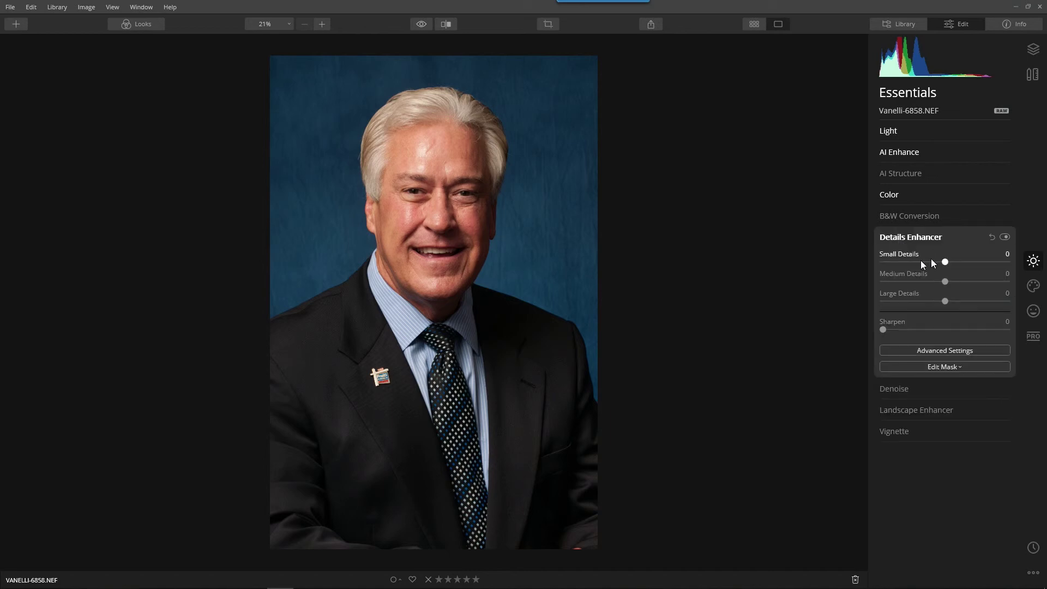
{"action": "scroll", "coordinate": [385, 122], "scroll_direction": "up", "scroll_amount": 3}
{"action": "scroll", "coordinate": [415, 124], "scroll_direction": "up", "scroll_amount": 3}
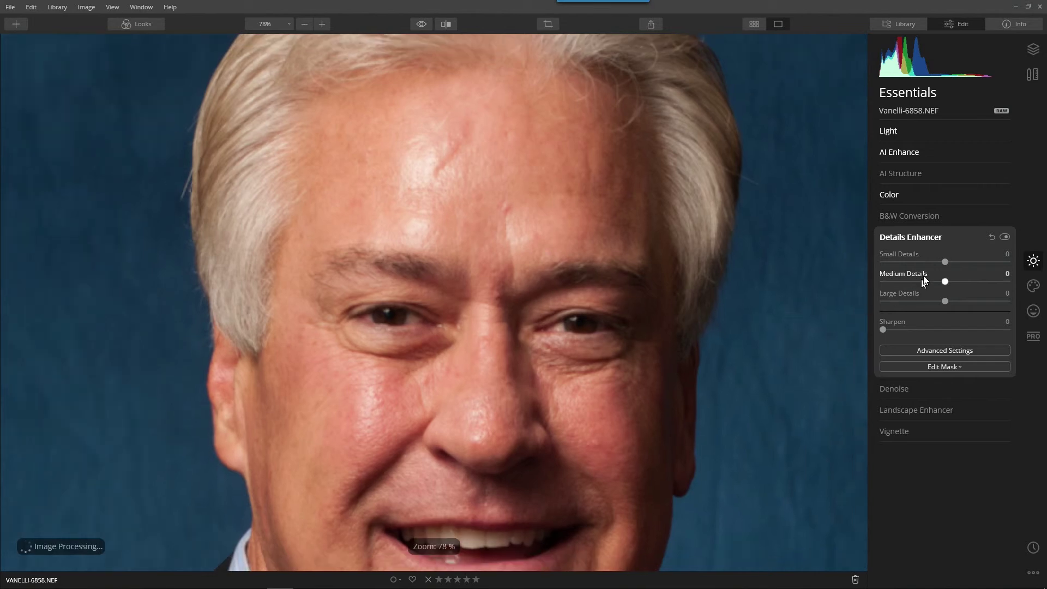
{"action": "left_click_drag", "start_coordinate": [945, 262], "coordinate": [991, 262]}
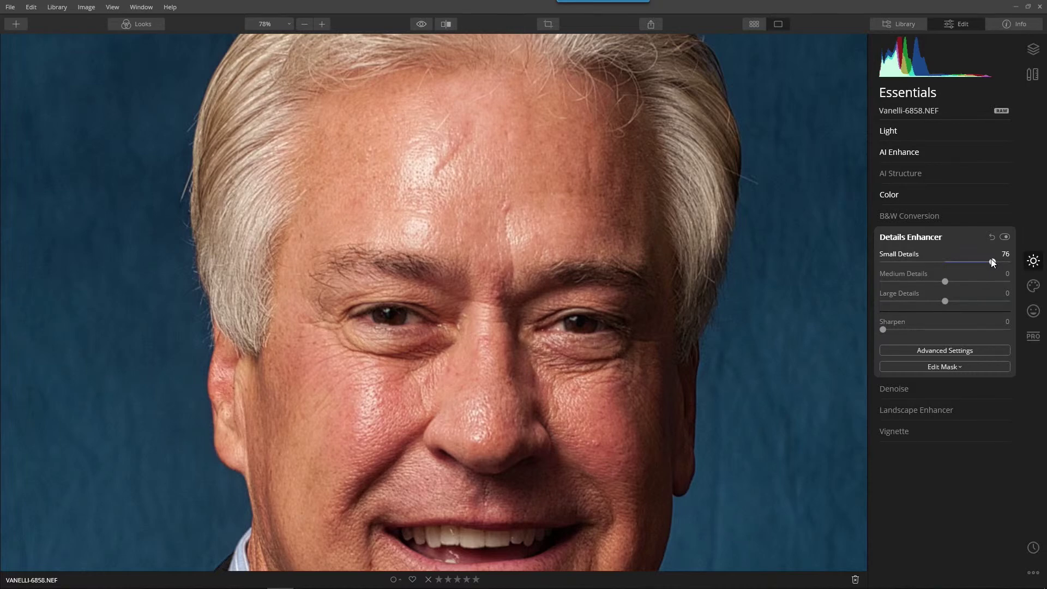
{"action": "left_click_drag", "start_coordinate": [958, 269], "coordinate": [953, 269]}
{"action": "left_click_drag", "start_coordinate": [944, 282], "coordinate": [962, 302]}
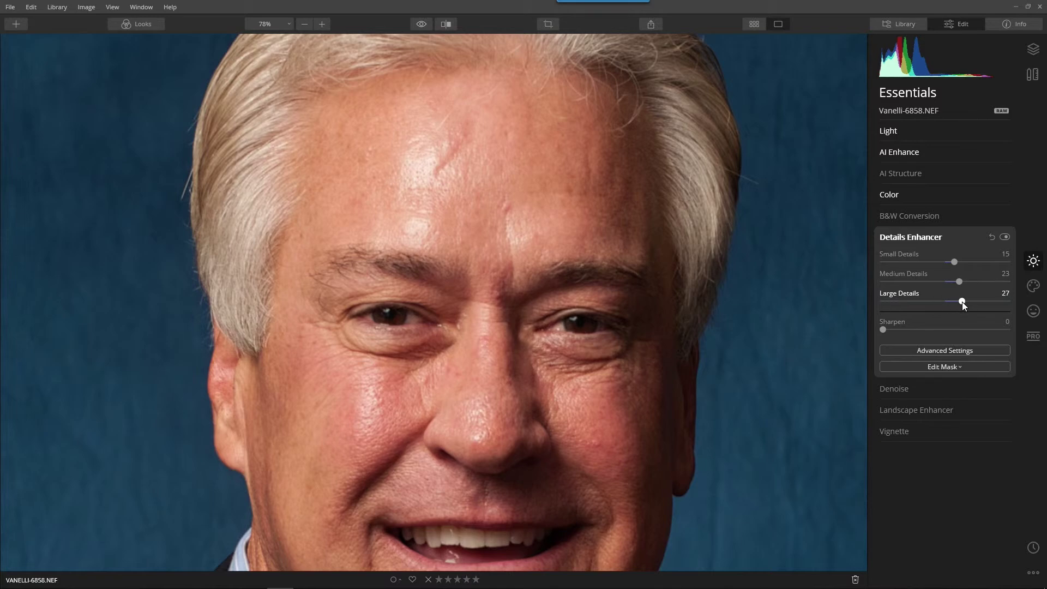
Step: Compare the portrait with the Details Enhancer off and on, ending with it on and the full photo in view
{"action": "left_click", "coordinate": [1004, 237]}
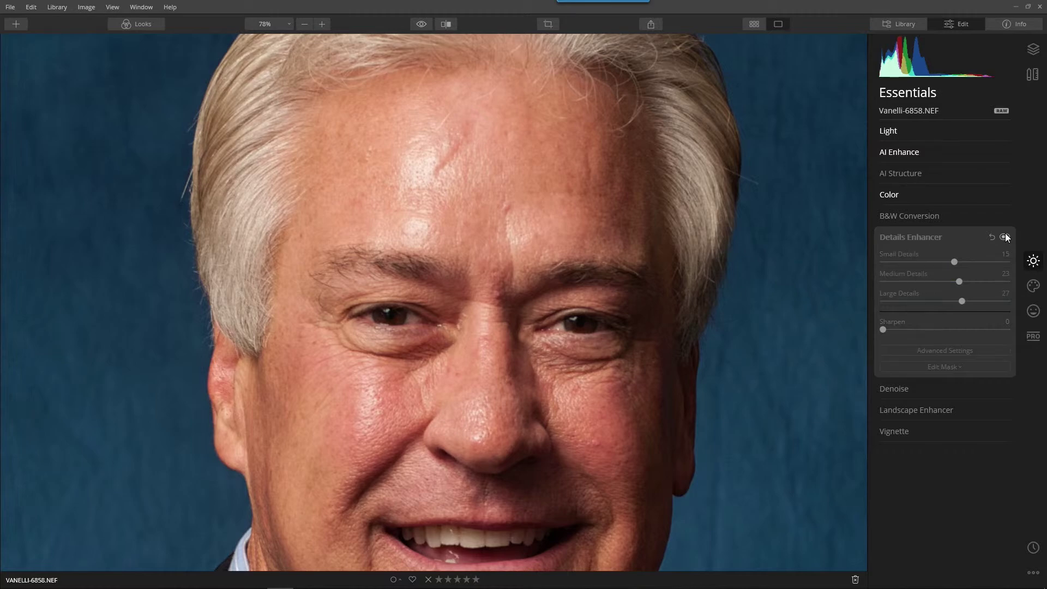
{"action": "left_click", "coordinate": [1005, 237]}
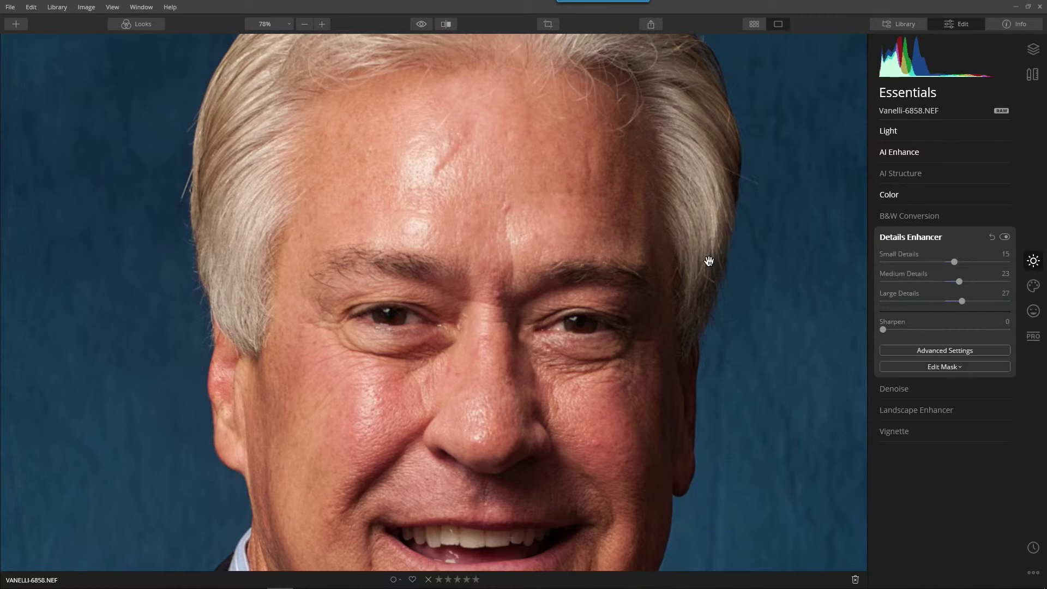
{"action": "left_click", "coordinate": [598, 264]}
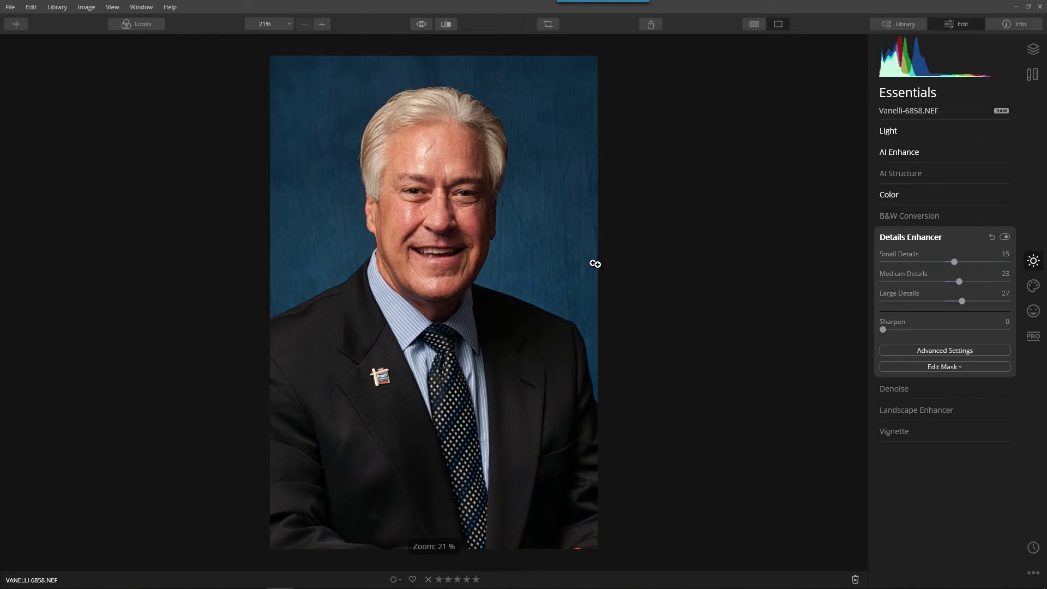
Step: Darken the photo's edges with a Vignette amount of -68
{"action": "left_click", "coordinate": [927, 237]}
{"action": "left_click", "coordinate": [896, 306]}
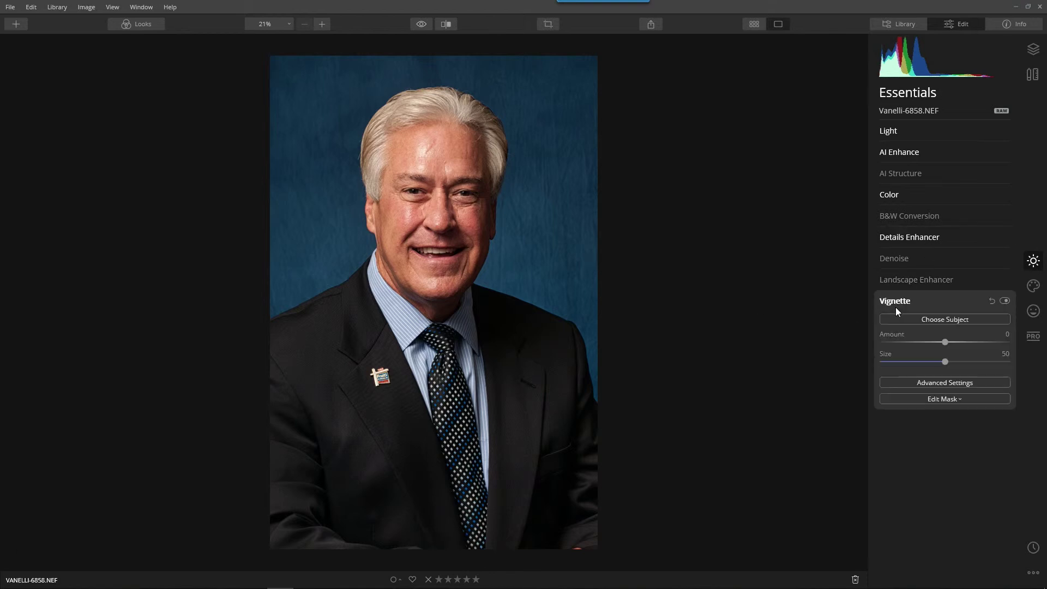
{"action": "left_click_drag", "start_coordinate": [945, 342], "coordinate": [903, 341]}
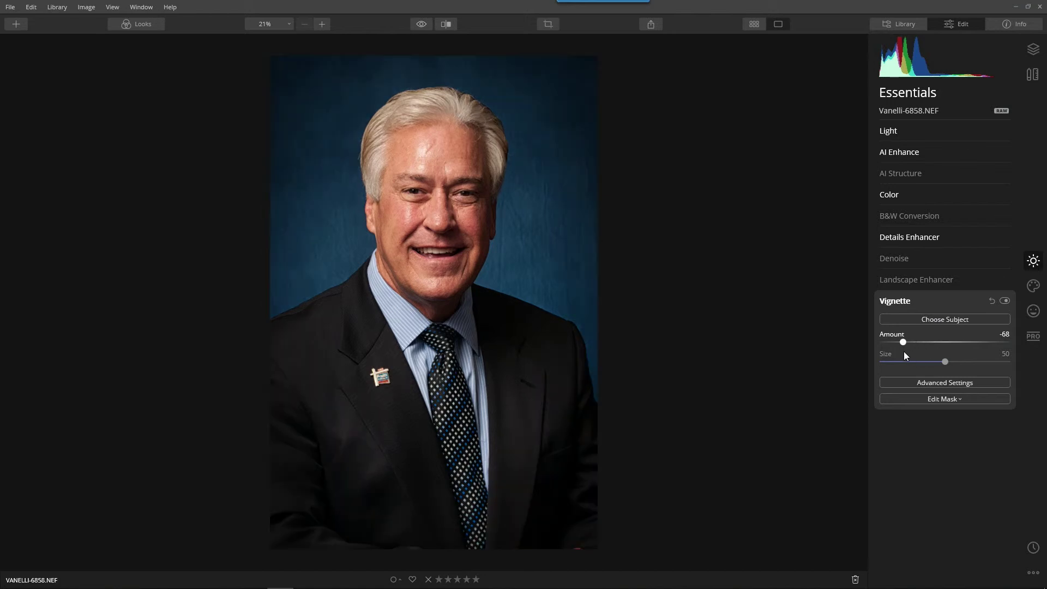
Step: Center the vignette on the man's nose and set its Size to 47
{"action": "left_click", "coordinate": [943, 319]}
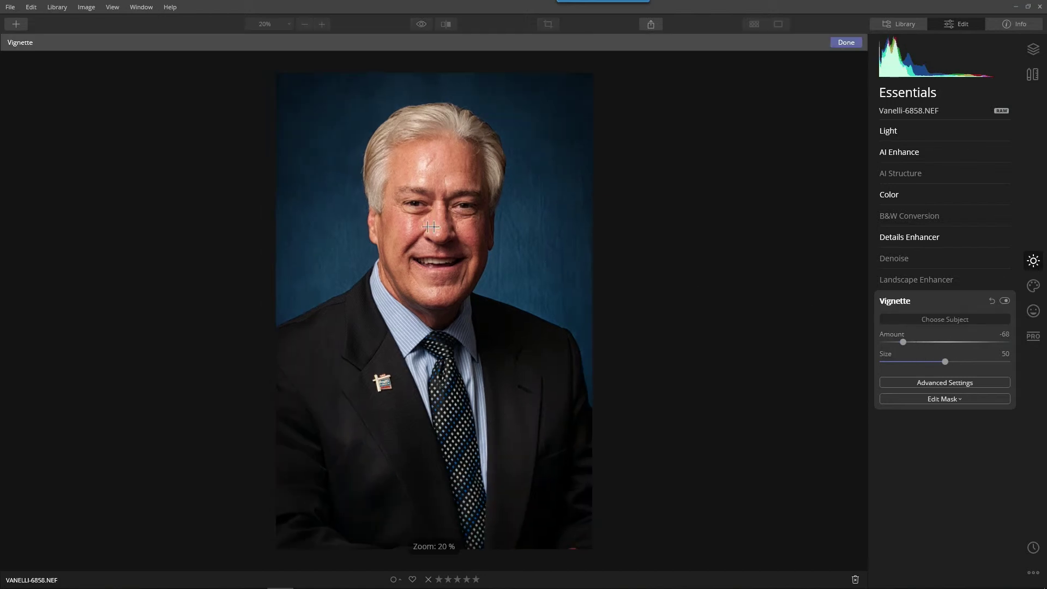
{"action": "left_click", "coordinate": [440, 224]}
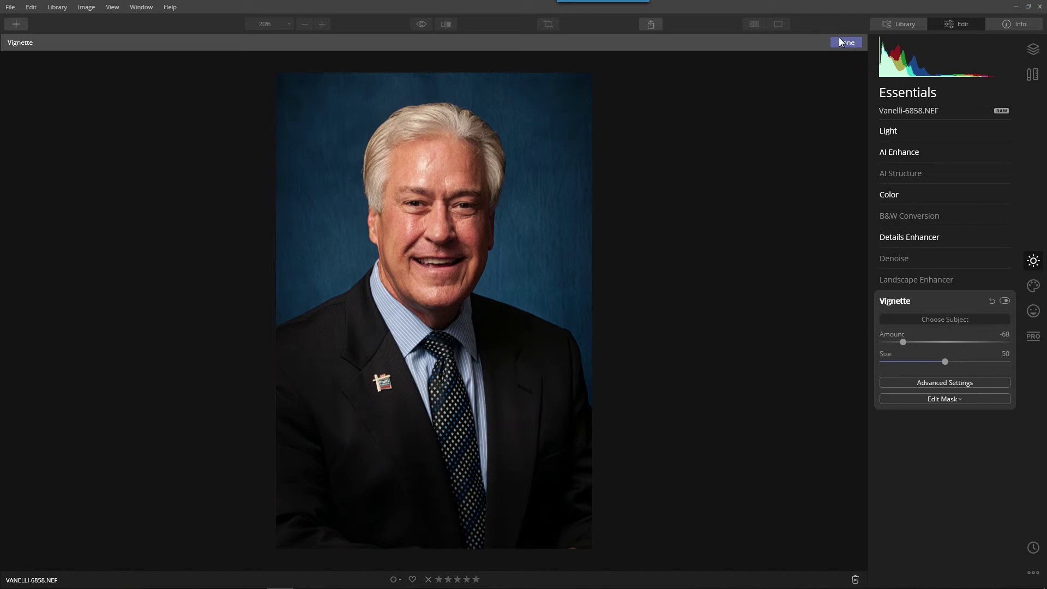
{"action": "mouse_move", "coordinate": [946, 361]}
{"action": "left_mouse_down"}
{"action": "mouse_move", "coordinate": [897, 363]}
{"action": "mouse_move", "coordinate": [943, 368]}
{"action": "left_mouse_up"}
{"action": "left_click", "coordinate": [1030, 263]}
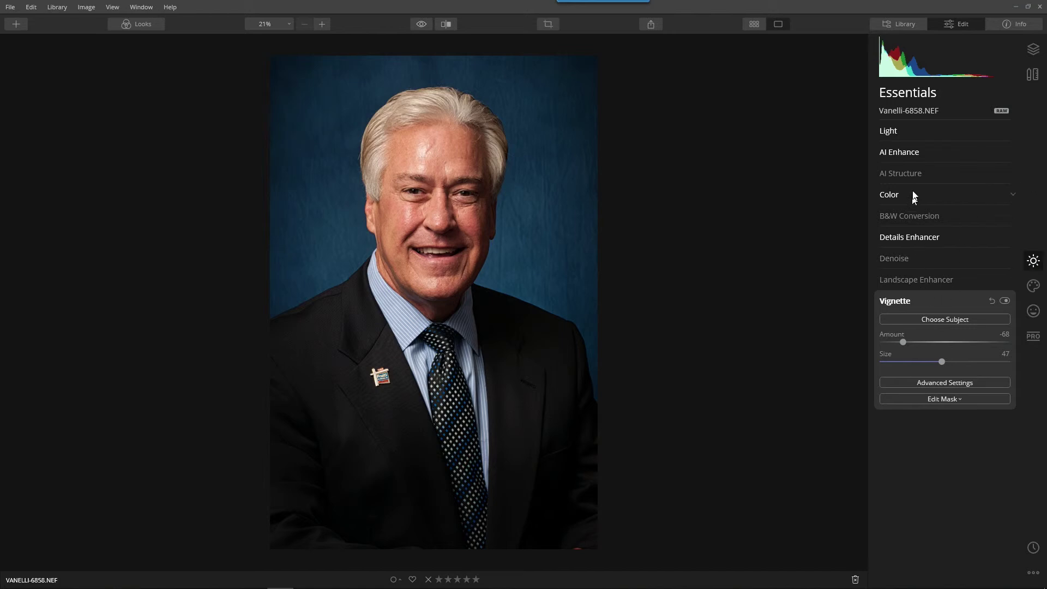
Step: Brighten the dark suit by setting Shadows to 16 in the Light filter
{"action": "left_click", "coordinate": [888, 131]}
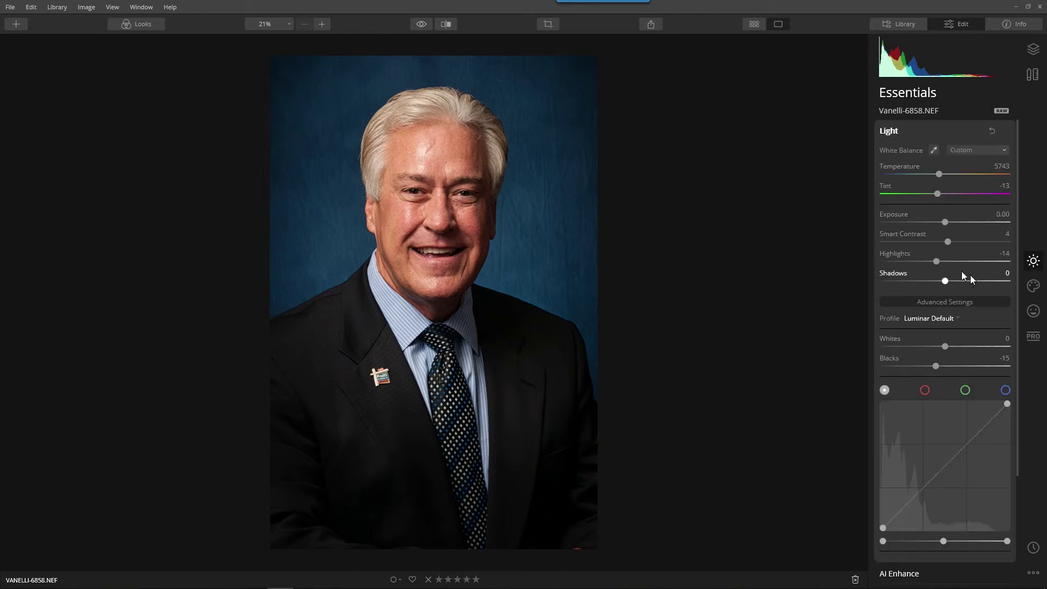
{"action": "mouse_move", "coordinate": [953, 282]}
{"action": "left_mouse_down"}
{"action": "mouse_move", "coordinate": [983, 282]}
{"action": "mouse_move", "coordinate": [953, 286]}
{"action": "left_mouse_up"}
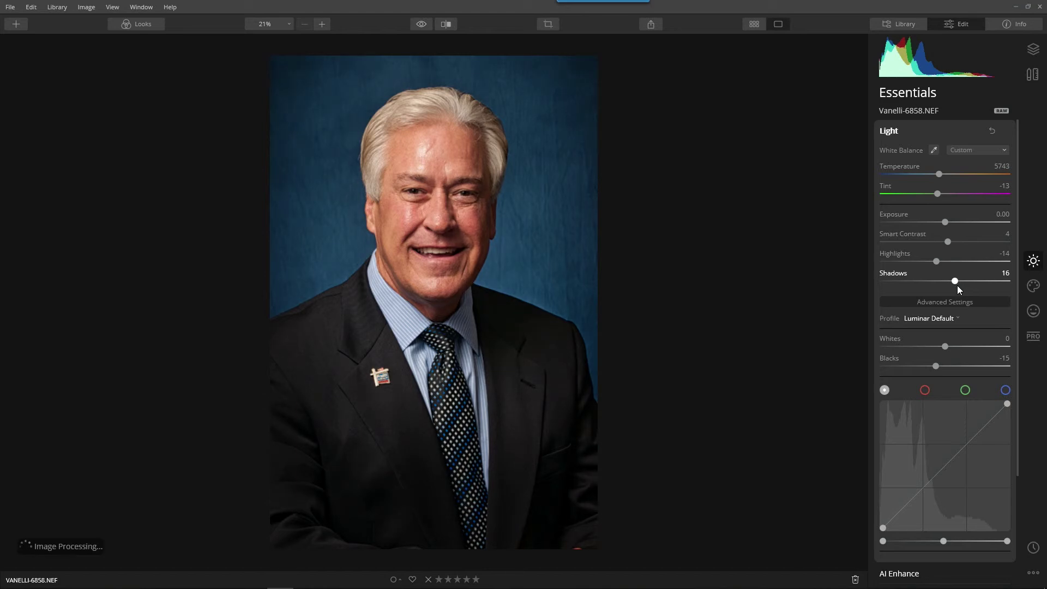
{"action": "left_click", "coordinate": [889, 132]}
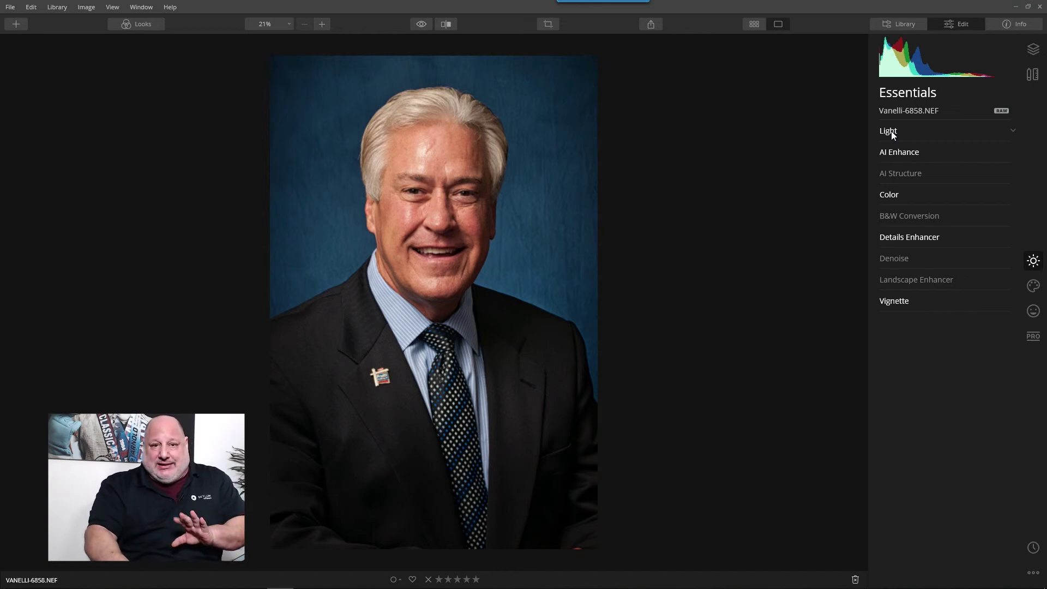
Step: Apply AI Skin Enhancer with AI Skin Defects Removal on, Amount 35 and Shine Removal 100, and compare the face without and with it
{"action": "left_click", "coordinate": [1034, 313]}
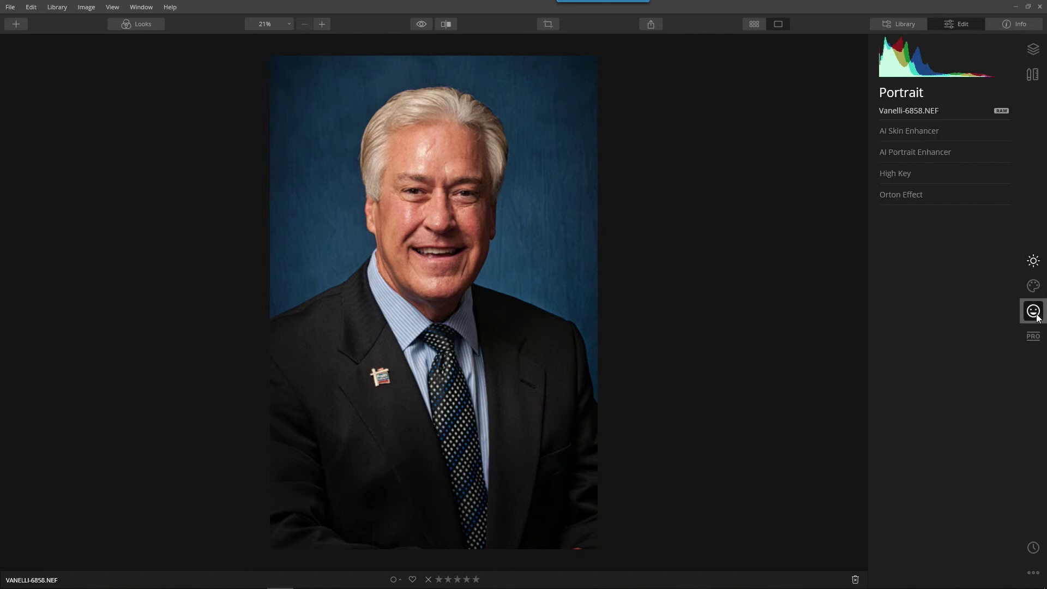
{"action": "left_click", "coordinate": [914, 130]}
{"action": "scroll", "coordinate": [422, 113], "scroll_direction": "up", "scroll_amount": 3}
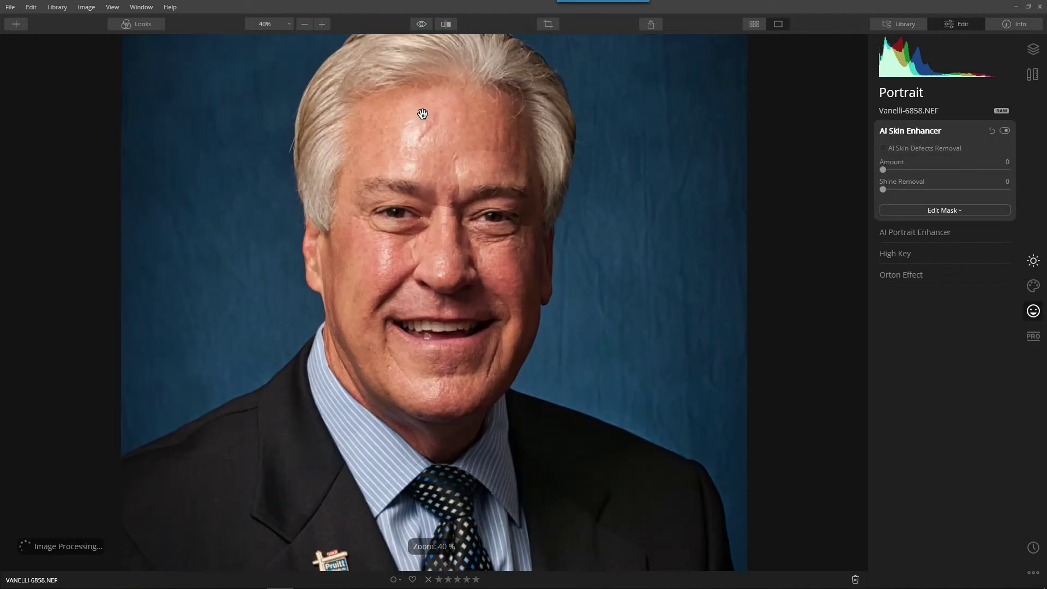
{"action": "scroll", "coordinate": [422, 113], "scroll_direction": "up", "scroll_amount": 1}
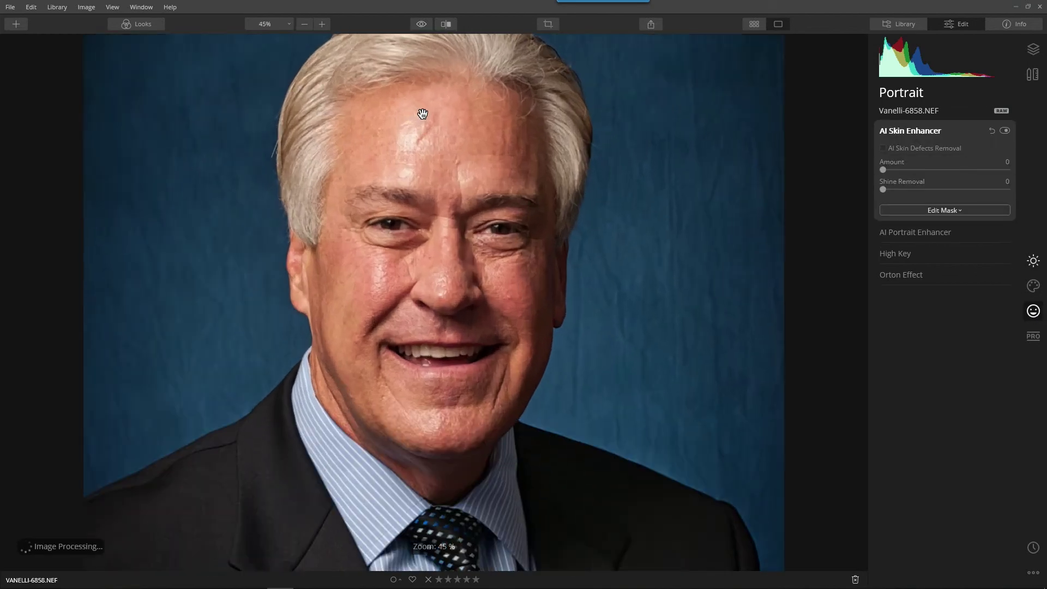
{"action": "left_click", "coordinate": [883, 149]}
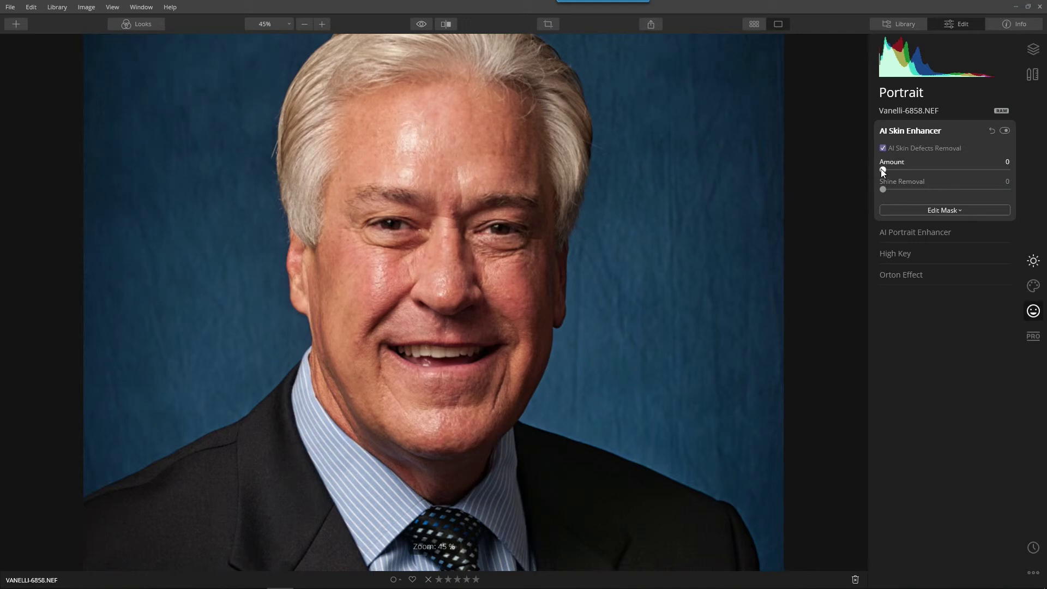
{"action": "left_click_drag", "start_coordinate": [882, 169], "coordinate": [943, 174]}
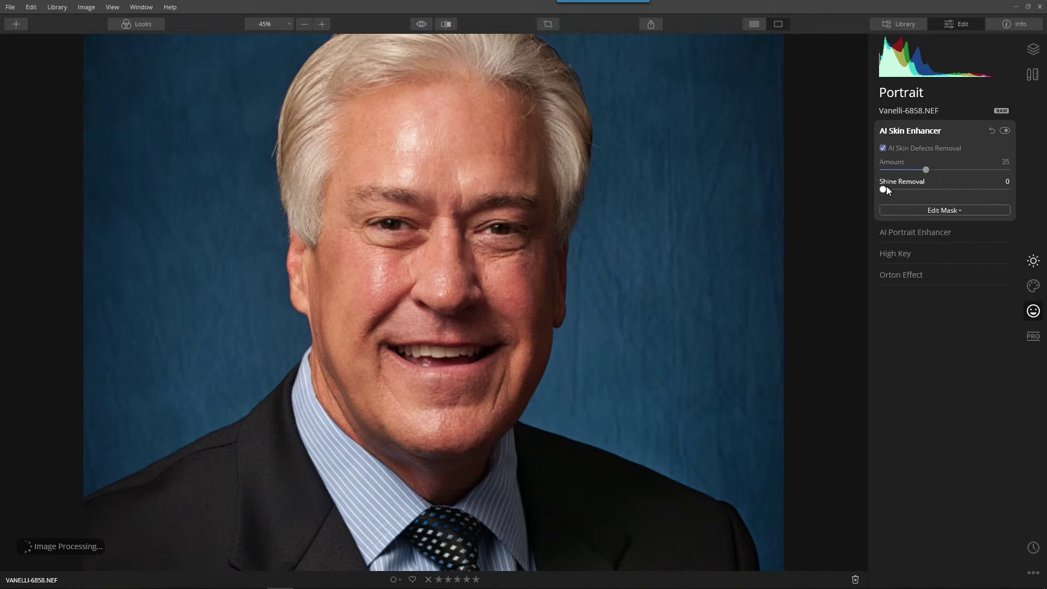
{"action": "left_click_drag", "start_coordinate": [882, 189], "coordinate": [1015, 189]}
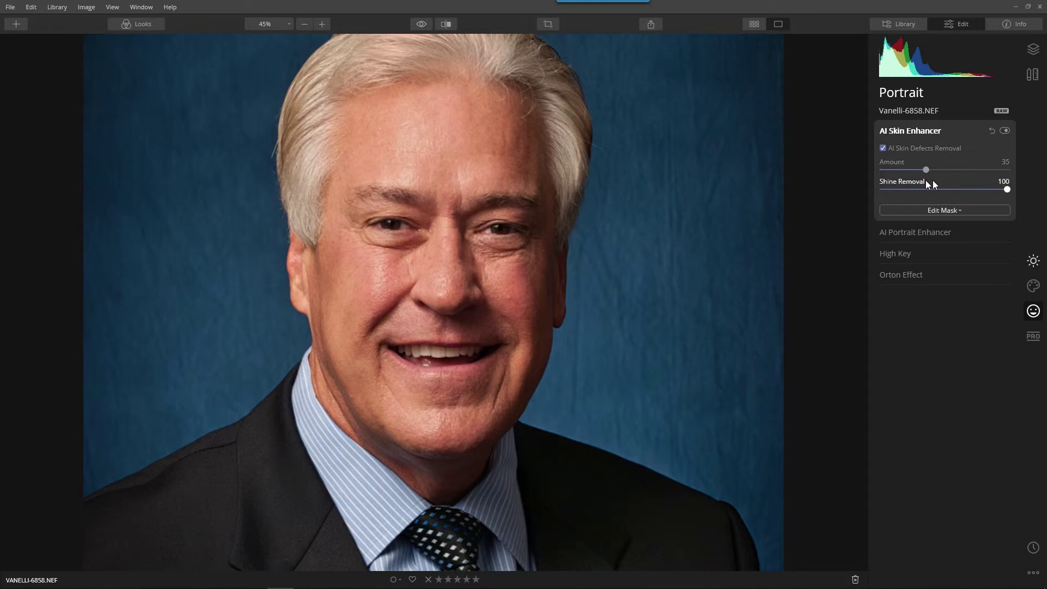
{"action": "left_click", "coordinate": [1006, 134]}
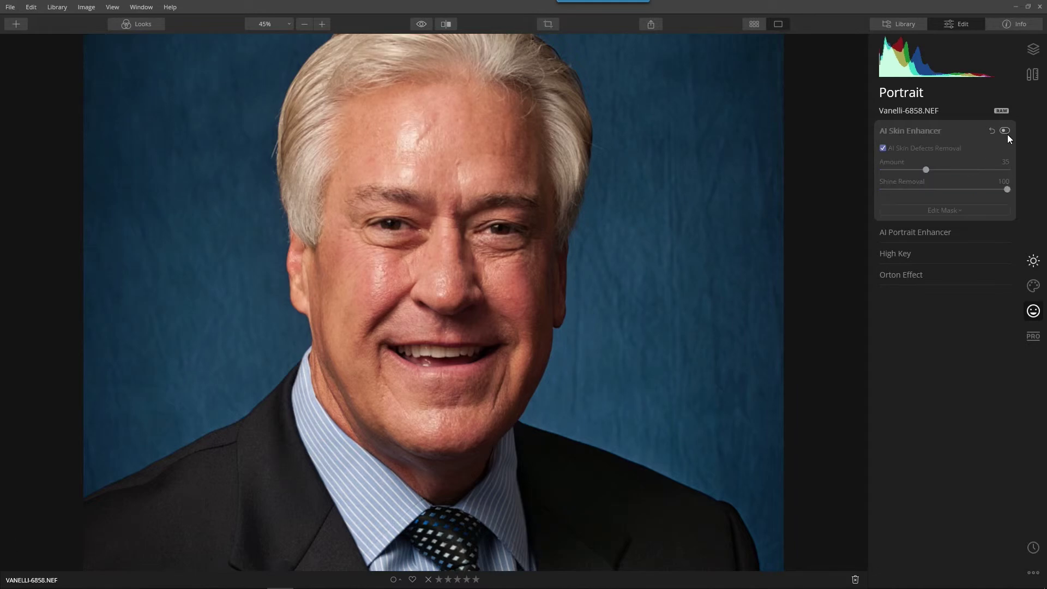
{"action": "left_click", "coordinate": [1006, 131]}
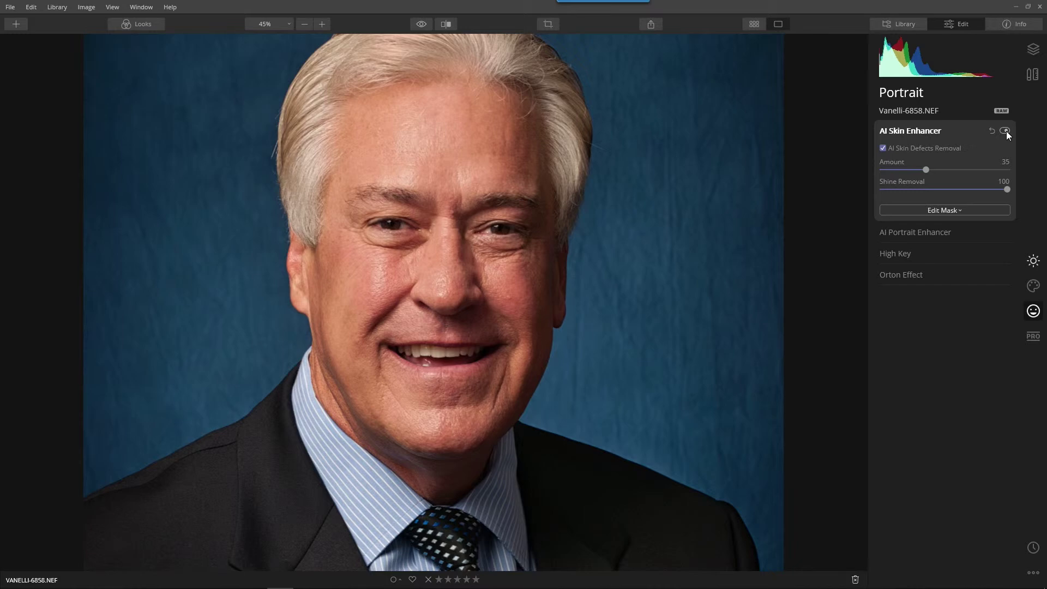
Step: In AI Portrait Enhancer, set Eye Enhancer to 55, Dark Circles Removal to 60 and Improve Eyebrows to 3
{"action": "left_click", "coordinate": [940, 230]}
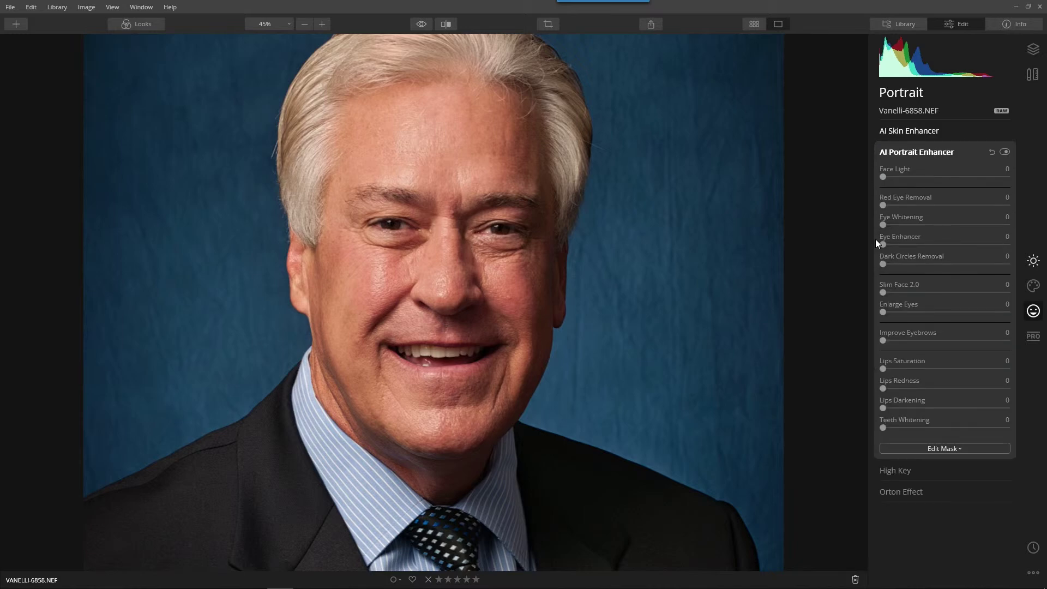
{"action": "left_click_drag", "start_coordinate": [882, 245], "coordinate": [951, 244]}
{"action": "left_click_drag", "start_coordinate": [883, 263], "coordinate": [957, 270]}
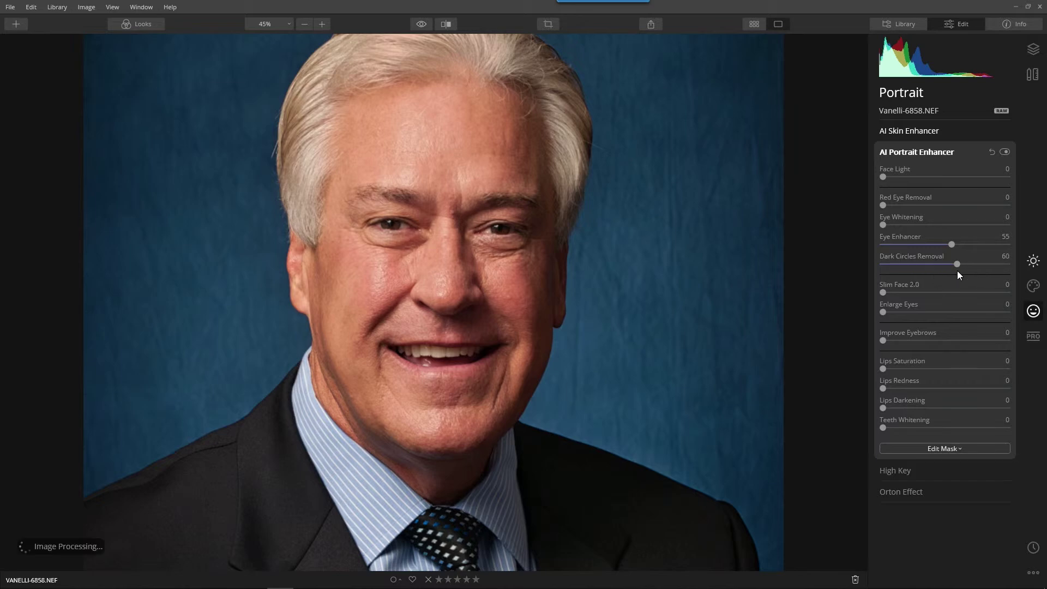
{"action": "mouse_move", "coordinate": [879, 338]}
{"action": "left_mouse_down"}
{"action": "mouse_move", "coordinate": [923, 339]}
{"action": "mouse_move", "coordinate": [874, 355]}
{"action": "left_mouse_up"}
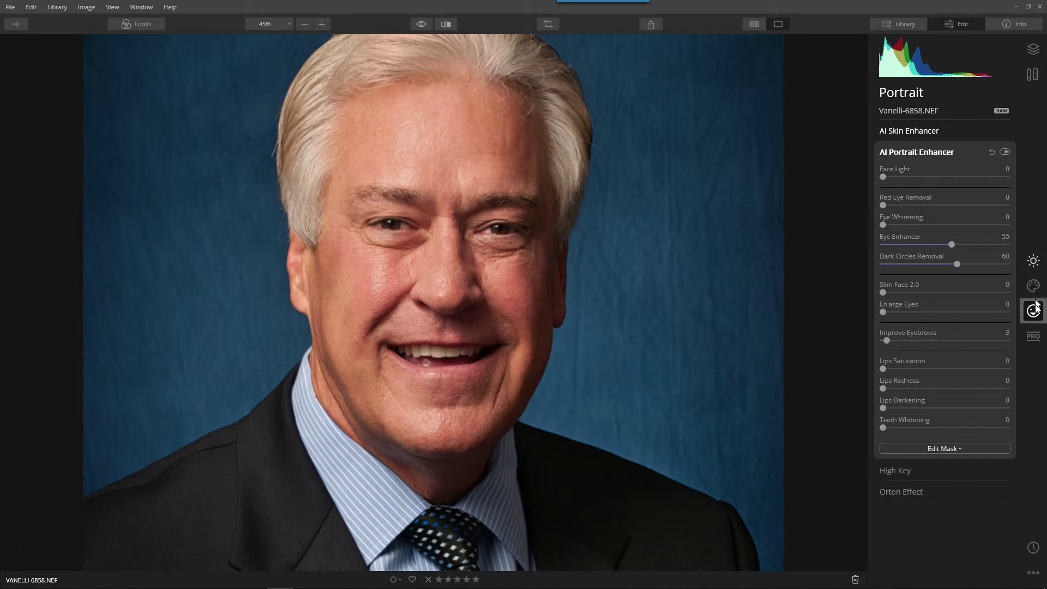
{"action": "left_click", "coordinate": [908, 152]}
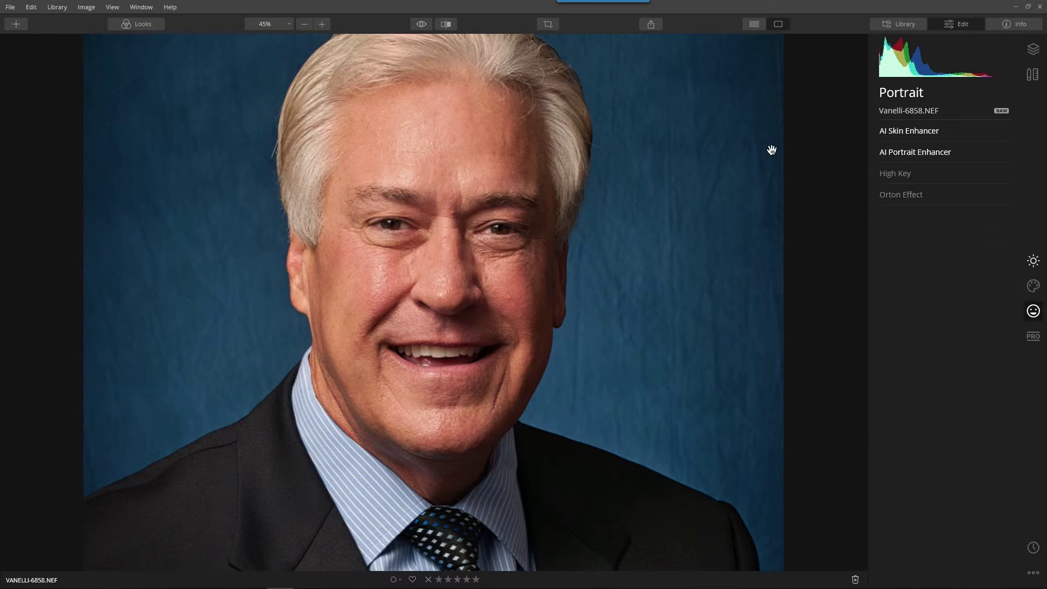
Step: Compare the full portrait before and after all edits, ending on the edited version
{"action": "left_click", "coordinate": [428, 124]}
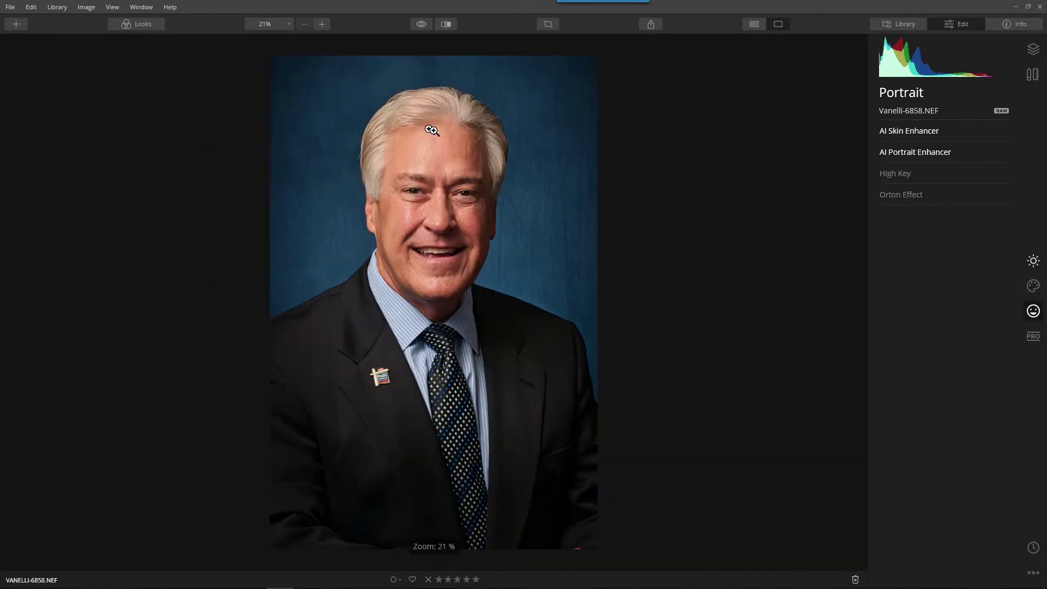
{"action": "left_click", "coordinate": [424, 25]}
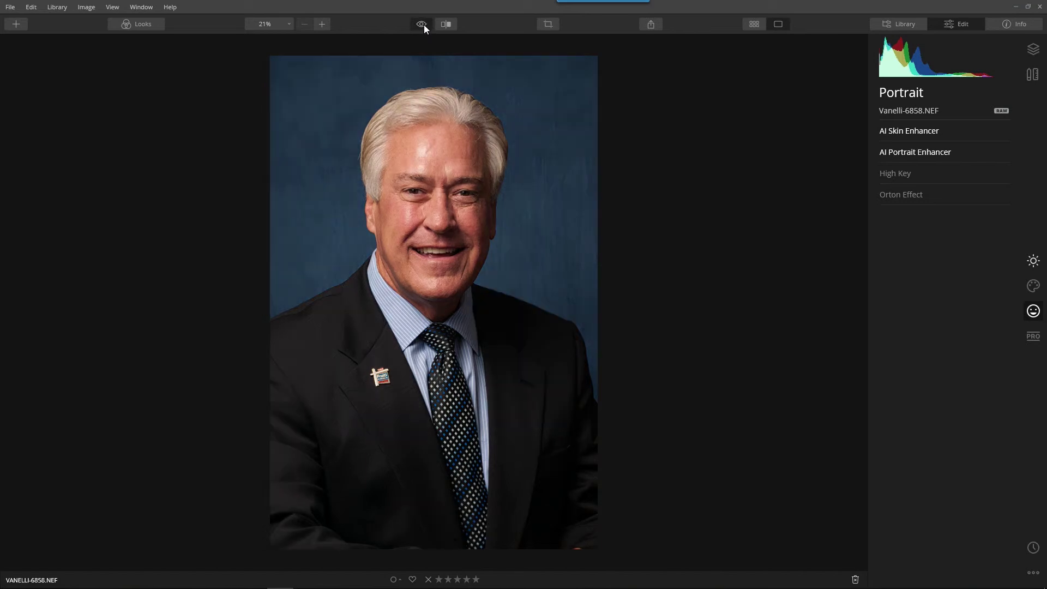
{"action": "left_click", "coordinate": [423, 25]}
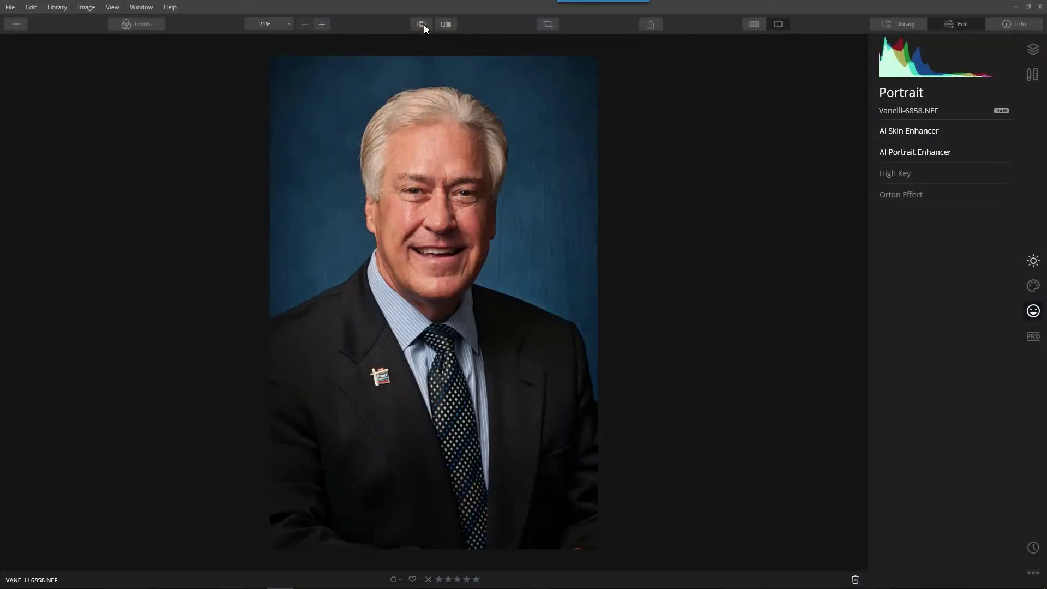
Step: Switch to Photoshop and add a new empty layer above the portrait's Background layer
{"action": "key", "text": "alt+Tab"}
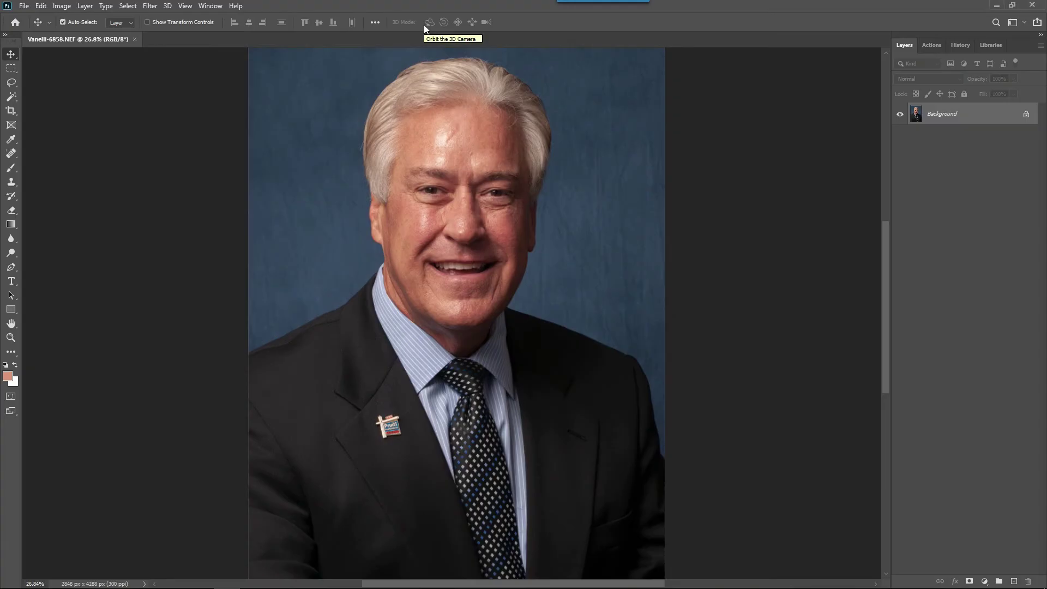
{"action": "key", "text": "Page_Down"}
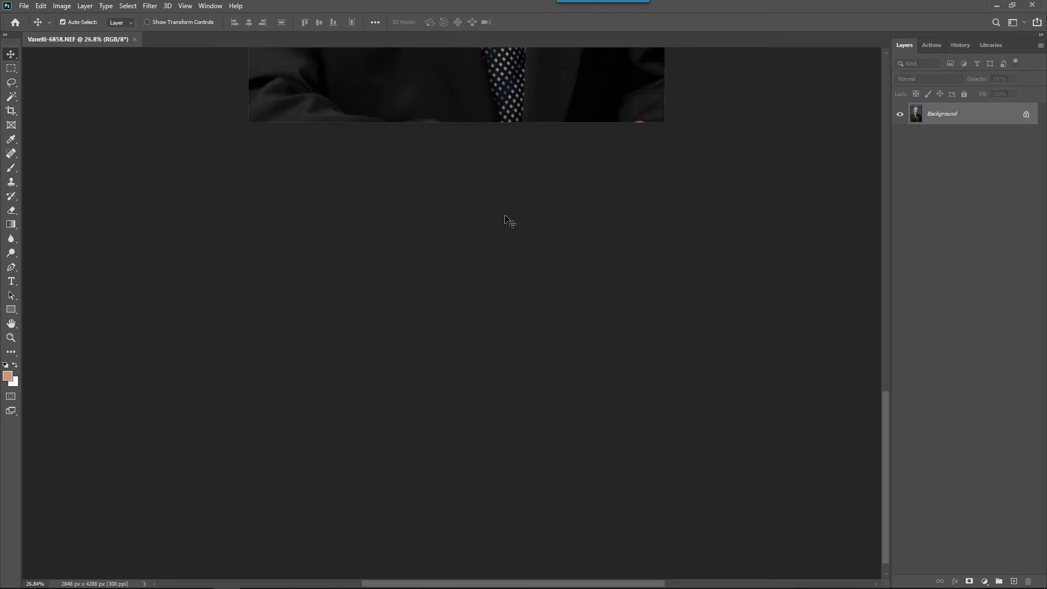
{"action": "scroll", "coordinate": [482, 294], "scroll_direction": "up", "scroll_amount": 6}
{"action": "scroll", "coordinate": [503, 290], "scroll_direction": "down", "scroll_amount": 10}
{"action": "scroll", "coordinate": [520, 295], "scroll_direction": "down", "scroll_amount": 2}
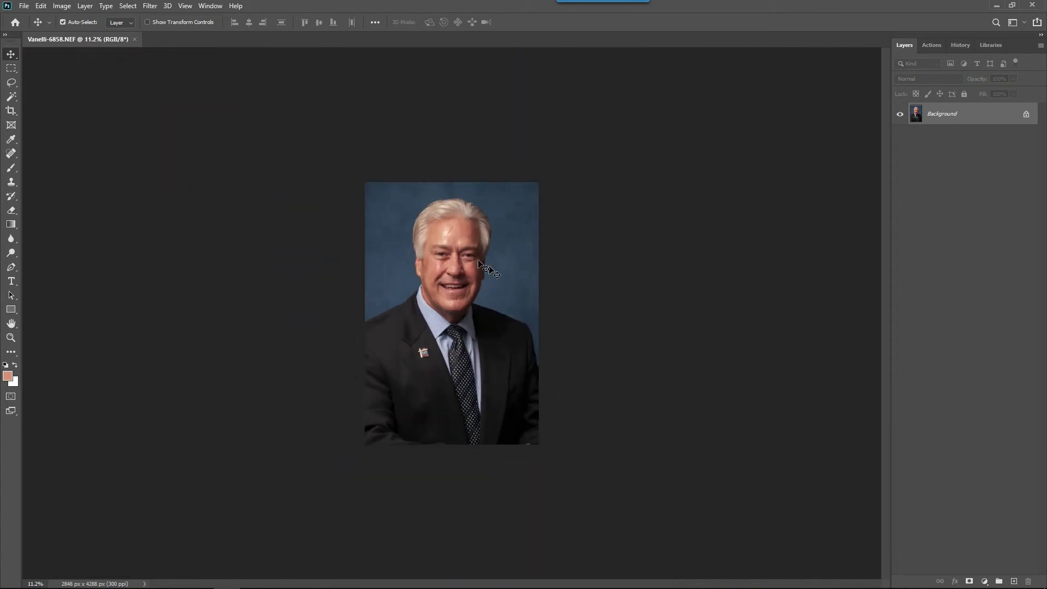
{"action": "scroll", "coordinate": [469, 136], "scroll_direction": "up", "scroll_amount": 8}
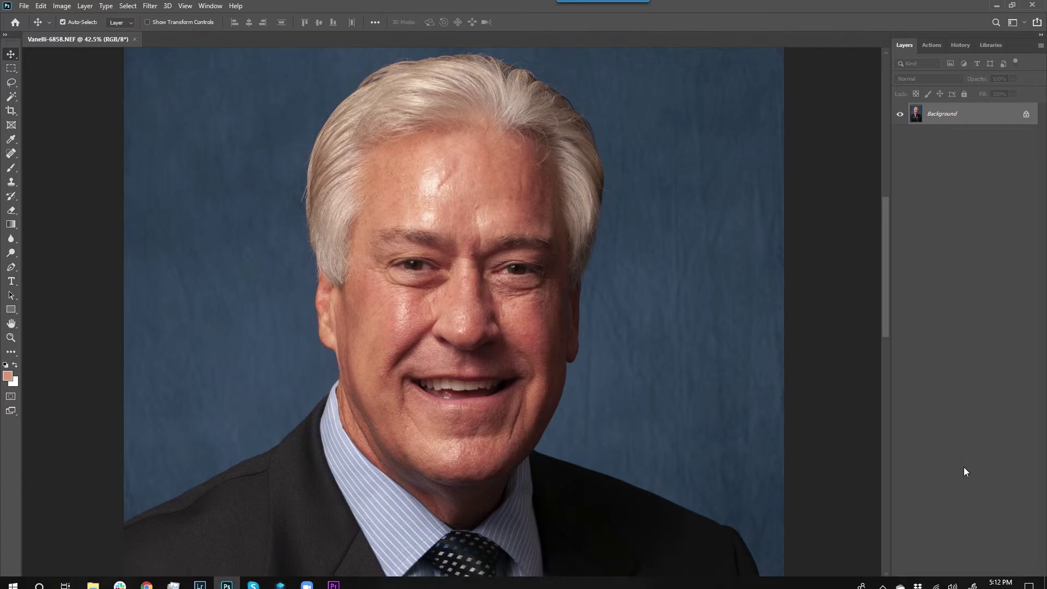
{"action": "left_click", "coordinate": [1014, 579]}
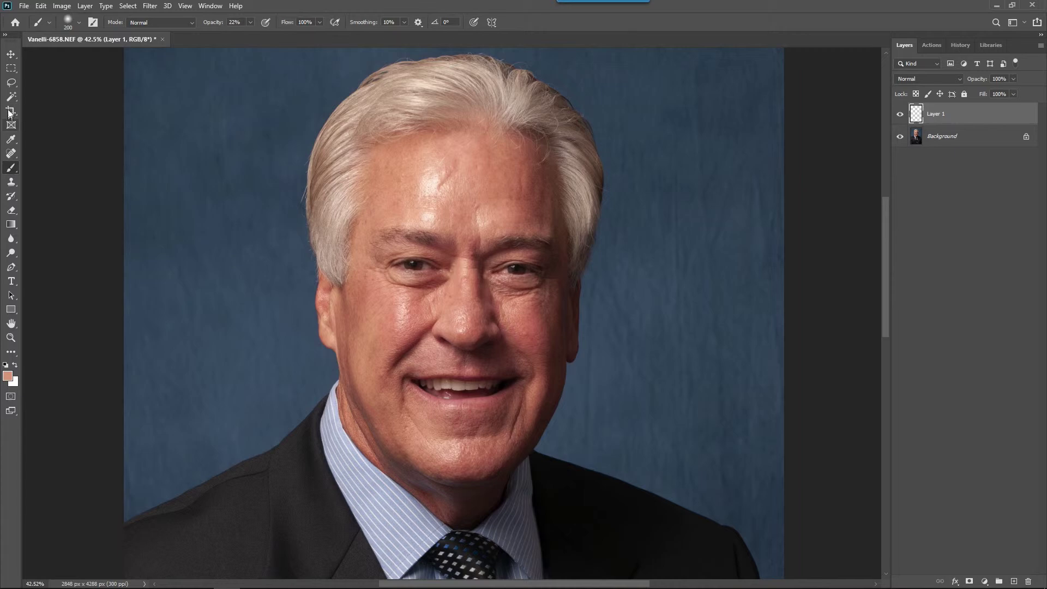
Step: Sample a skin tone from the forehead and paint over its shiny spots on the new layer with the Brush at 22% opacity
{"action": "left_click", "coordinate": [12, 139]}
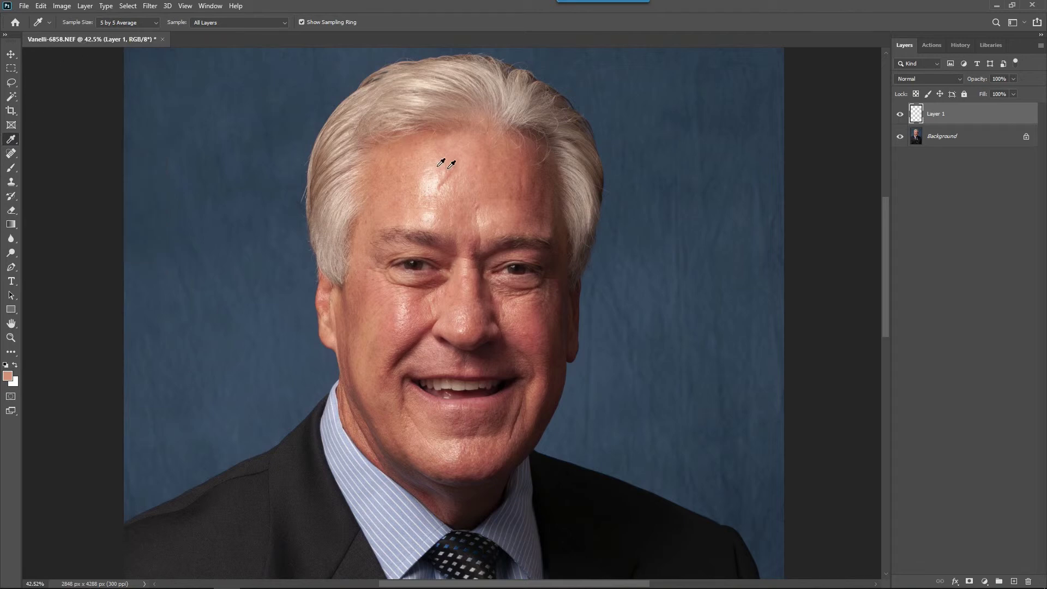
{"action": "mouse_move", "coordinate": [465, 180]}
{"action": "left_mouse_down"}
{"action": "mouse_move", "coordinate": [480, 175]}
{"action": "mouse_move", "coordinate": [458, 183]}
{"action": "left_mouse_up"}
{"action": "left_click", "coordinate": [11, 168]}
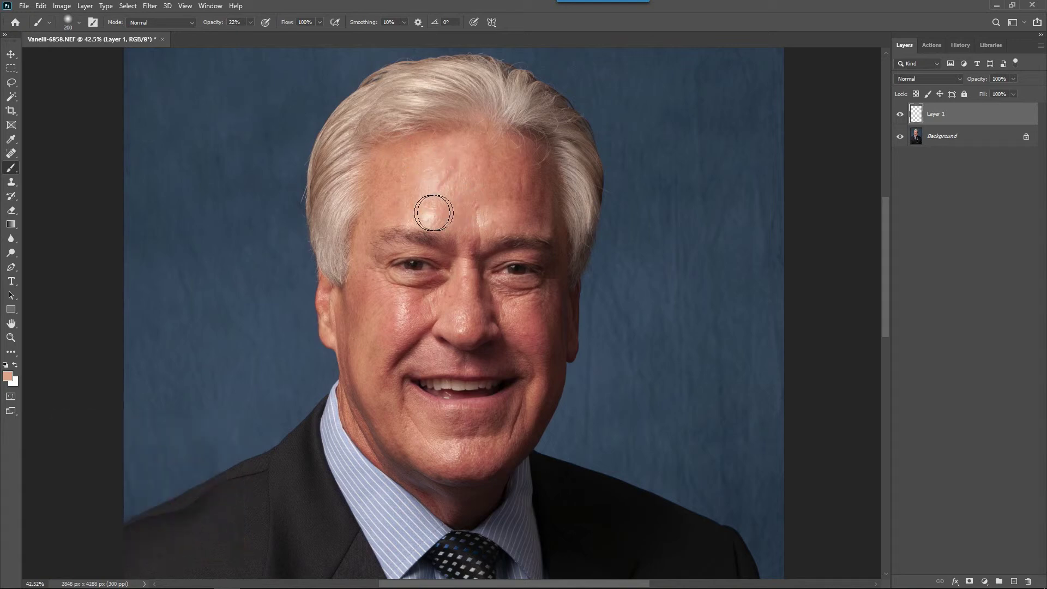
{"action": "left_click", "coordinate": [902, 114]}
{"action": "mouse_move", "coordinate": [427, 213]}
{"action": "left_mouse_down"}
{"action": "mouse_move", "coordinate": [518, 219]}
{"action": "mouse_move", "coordinate": [475, 219]}
{"action": "mouse_move", "coordinate": [485, 194]}
{"action": "mouse_move", "coordinate": [419, 186]}
{"action": "mouse_move", "coordinate": [455, 165]}
{"action": "mouse_move", "coordinate": [444, 182]}
{"action": "mouse_move", "coordinate": [462, 159]}
{"action": "mouse_move", "coordinate": [591, 215]}
{"action": "mouse_move", "coordinate": [486, 204]}
{"action": "mouse_move", "coordinate": [426, 182]}
{"action": "mouse_move", "coordinate": [402, 206]}
{"action": "mouse_move", "coordinate": [502, 194]}
{"action": "left_mouse_up"}
Step: Apply Add Noise to the painted layer with an amount of 12.5% and Uniform distribution, previewing the forehead area
{"action": "left_click", "coordinate": [150, 6]}
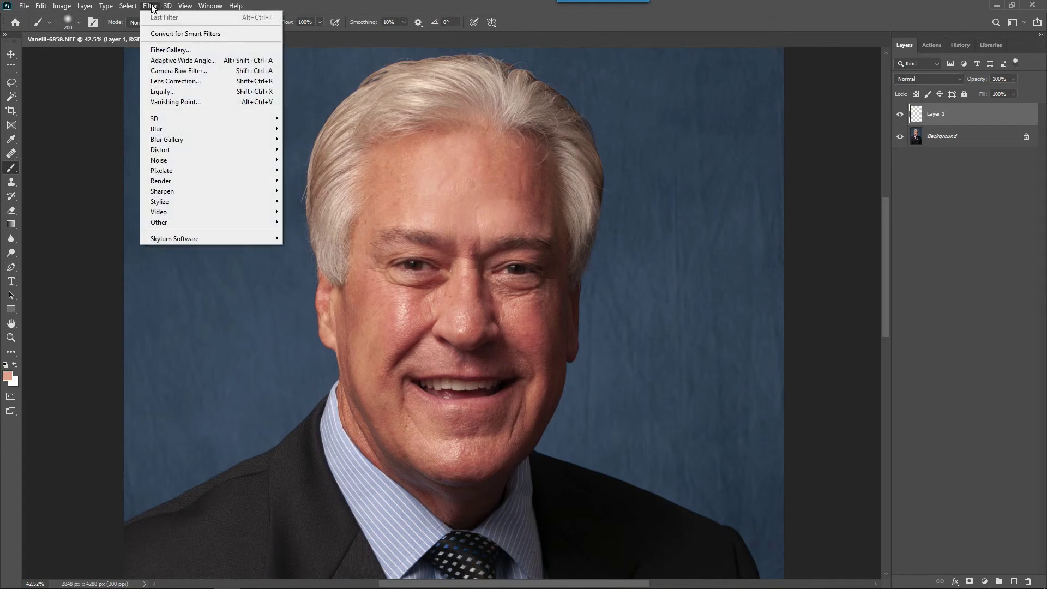
{"action": "mouse_move", "coordinate": [257, 159]}
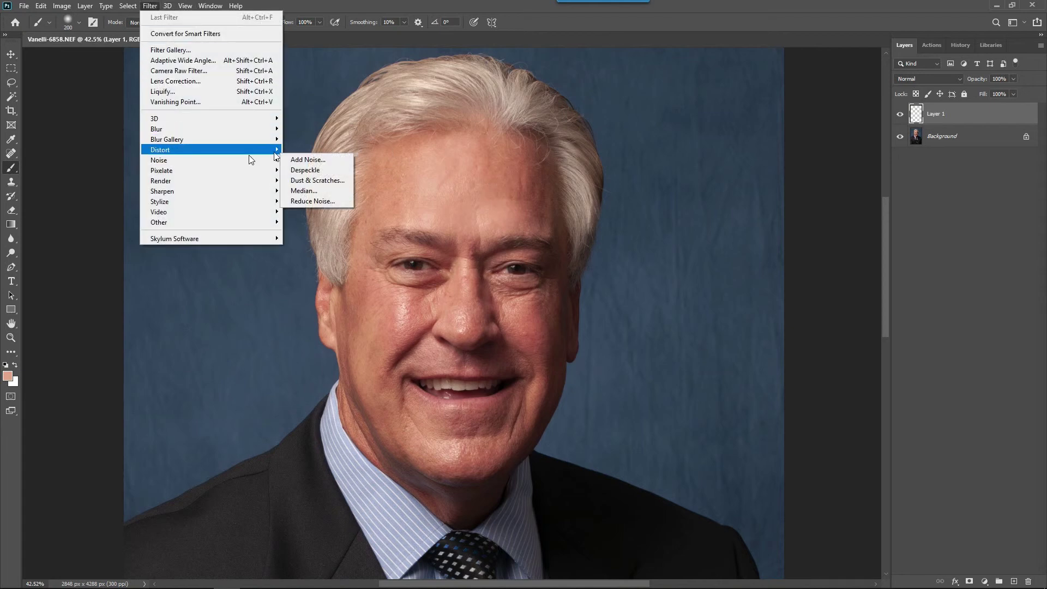
{"action": "left_click", "coordinate": [312, 160]}
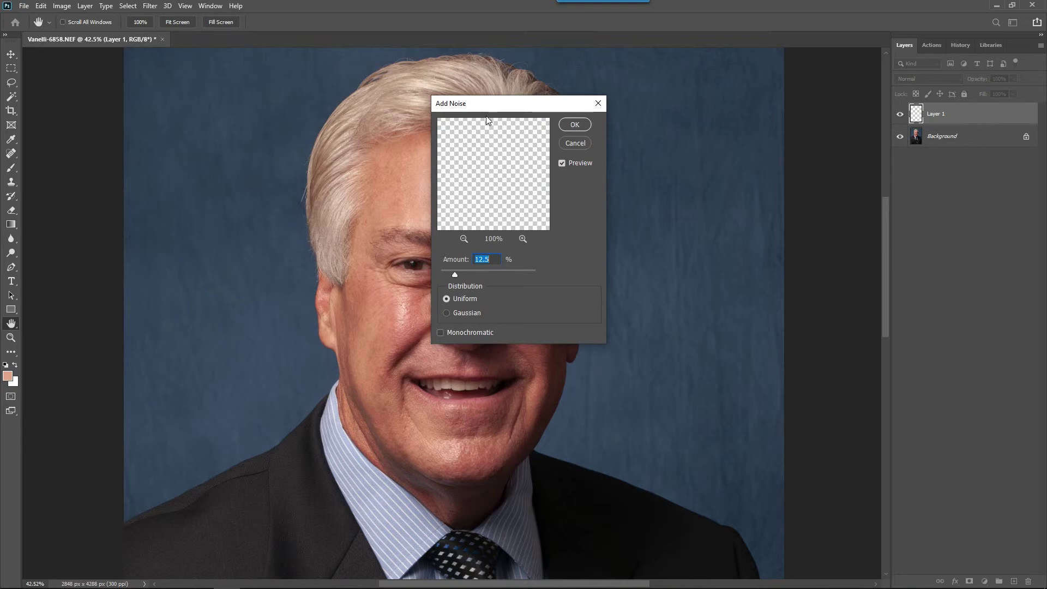
{"action": "left_click_drag", "start_coordinate": [483, 103], "coordinate": [602, 105]}
{"action": "left_click", "coordinate": [434, 198]}
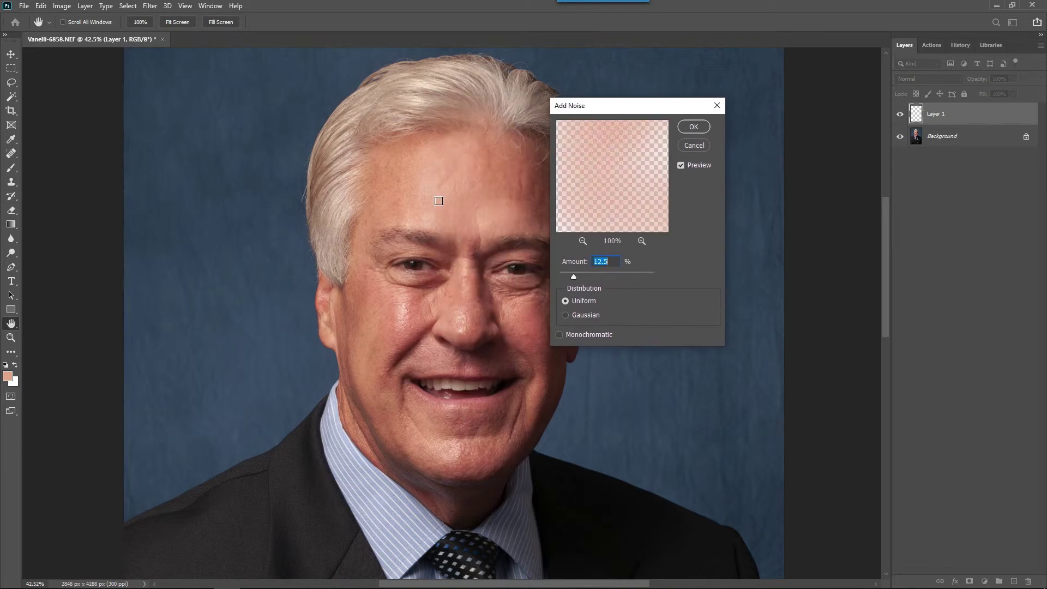
{"action": "left_click", "coordinate": [693, 127]}
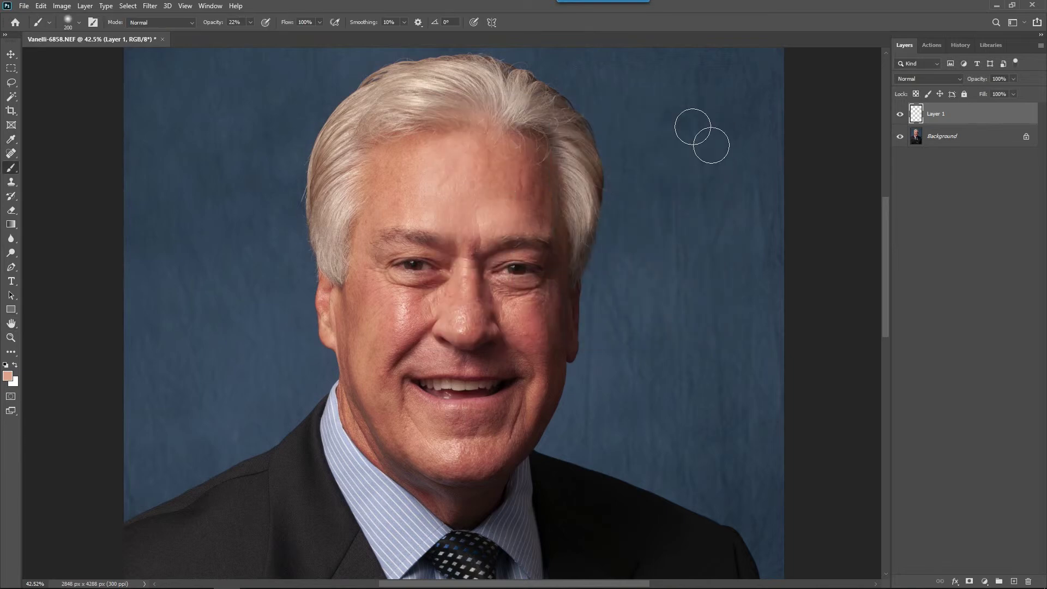
Step: Soften the painted layer with a Gaussian Blur of 3.3 pixels radius
{"action": "left_click", "coordinate": [152, 6]}
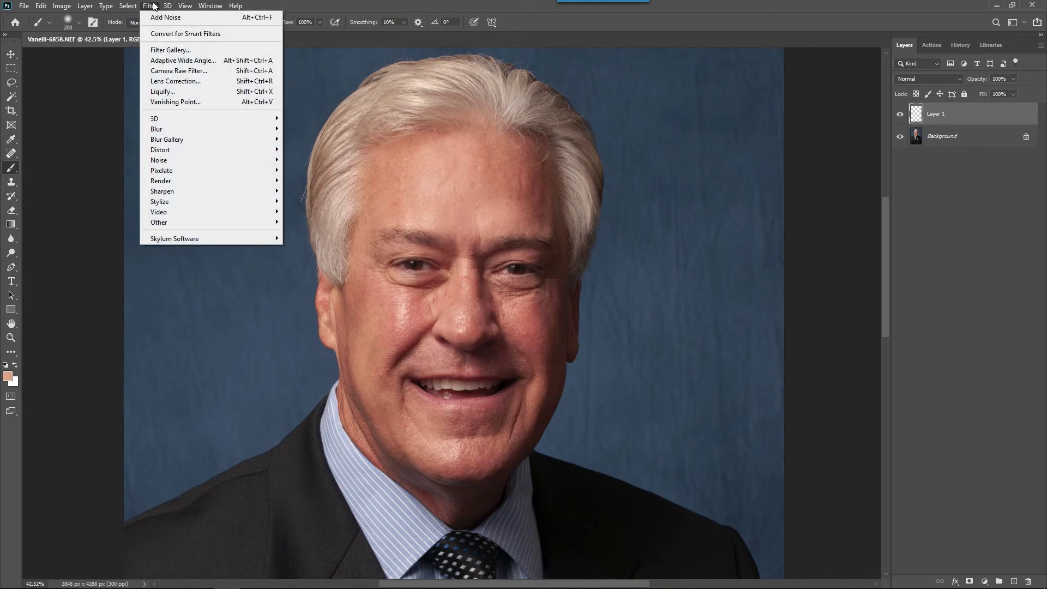
{"action": "mouse_move", "coordinate": [175, 129]}
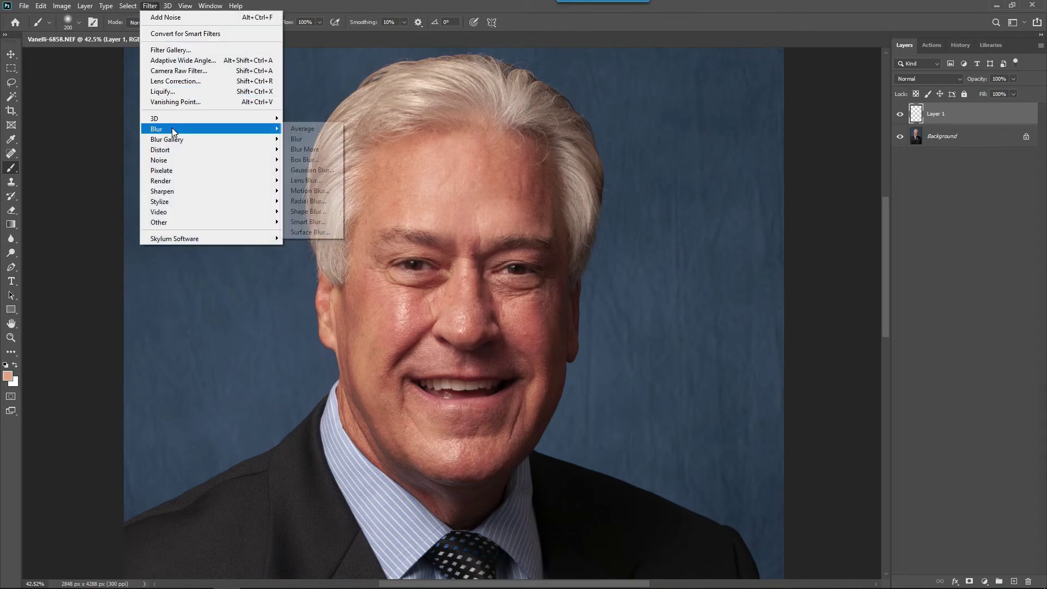
{"action": "left_click", "coordinate": [328, 169]}
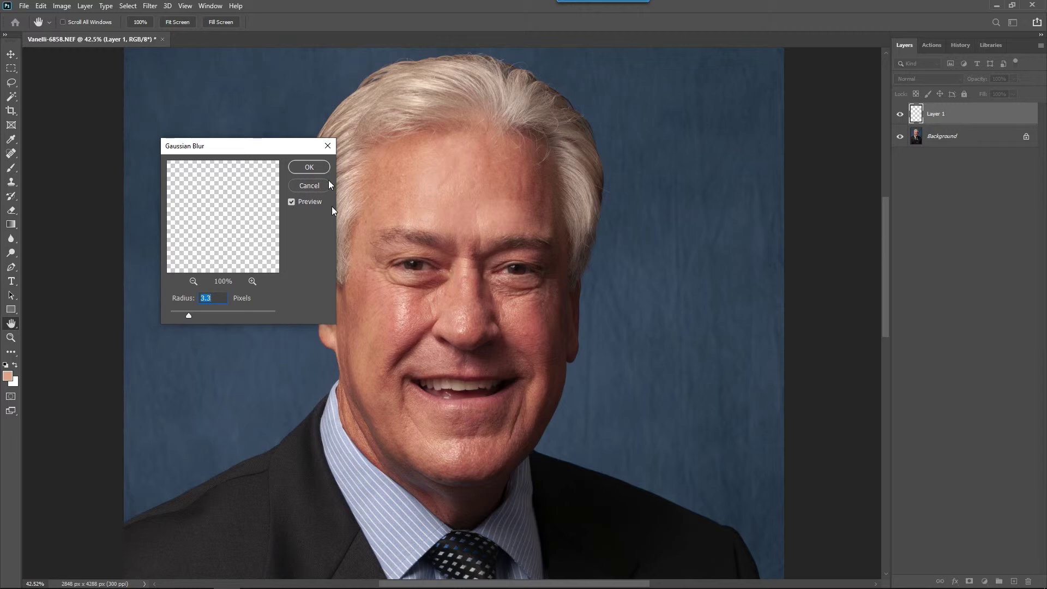
{"action": "left_click", "coordinate": [312, 165]}
{"action": "key", "text": "b"}
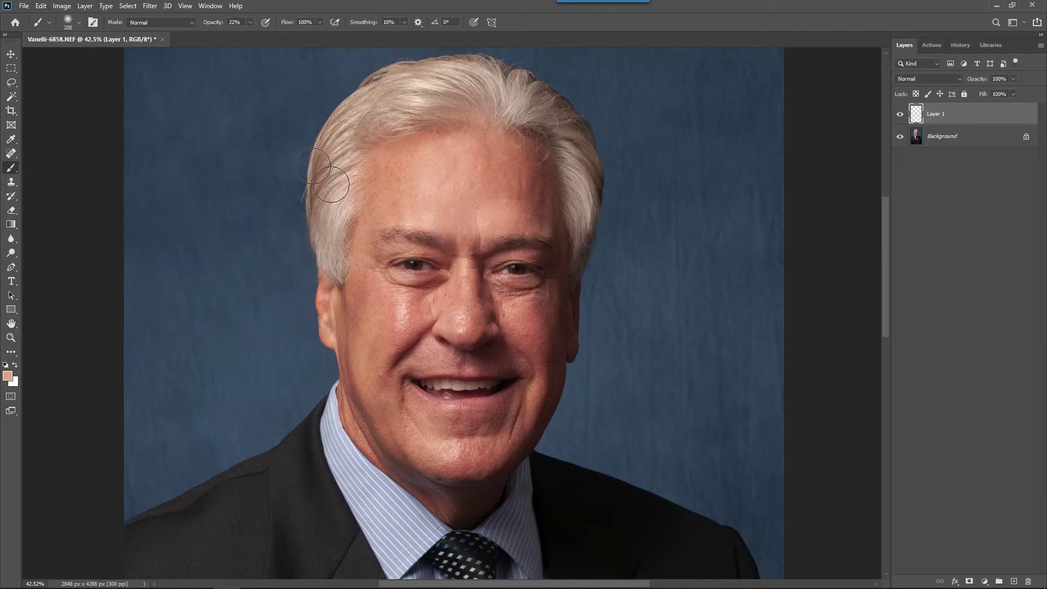
Step: Compare the forehead with the painted layer hidden and shown, and set the layer's Fill to 97%
{"action": "left_click", "coordinate": [900, 114]}
{"action": "left_click", "coordinate": [901, 115]}
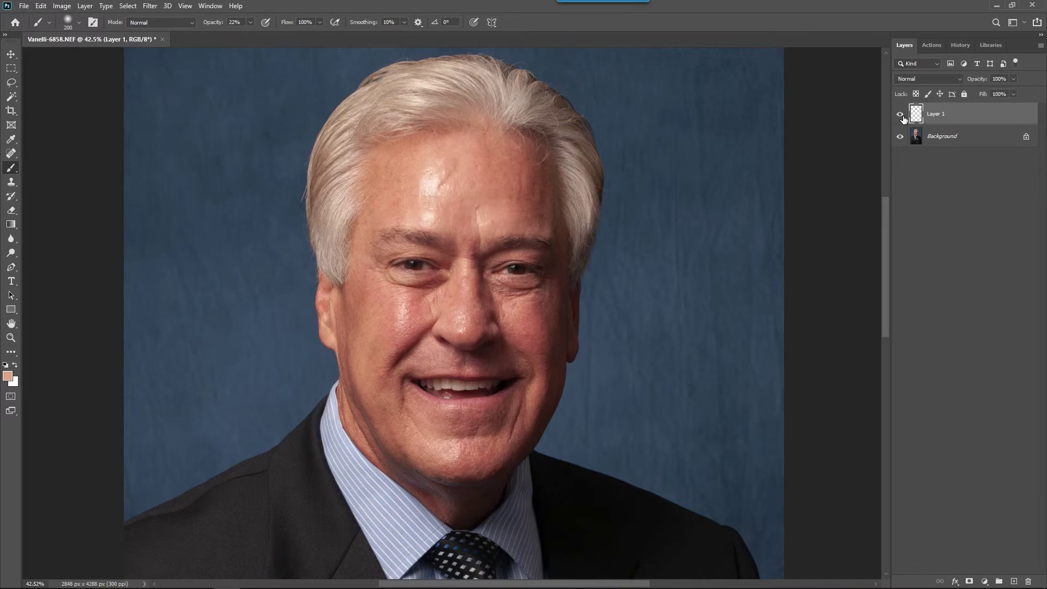
{"action": "left_click", "coordinate": [1014, 95]}
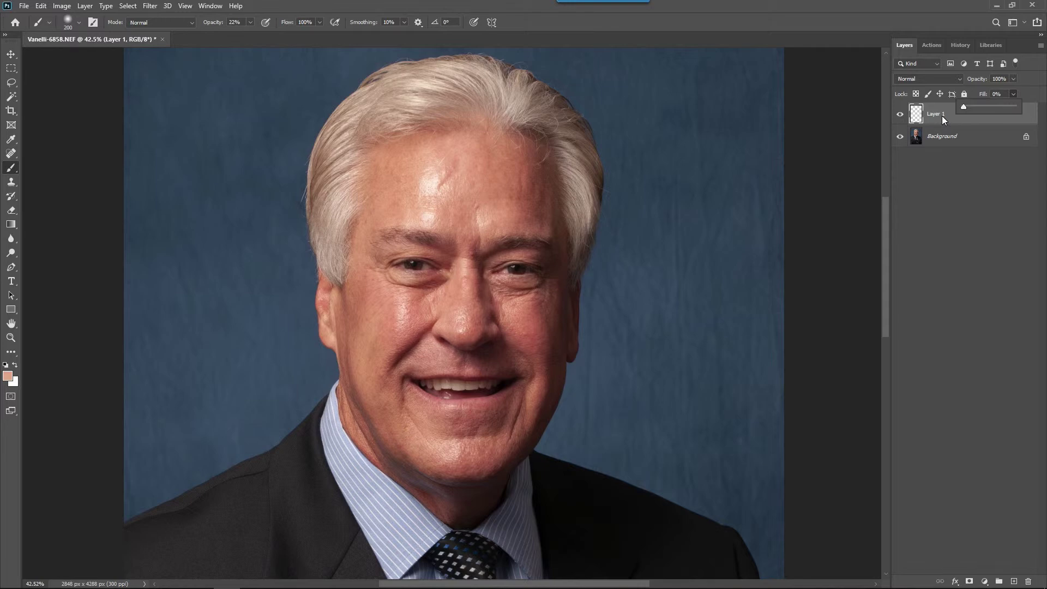
{"action": "left_click_drag", "start_coordinate": [979, 109], "coordinate": [1012, 109]}
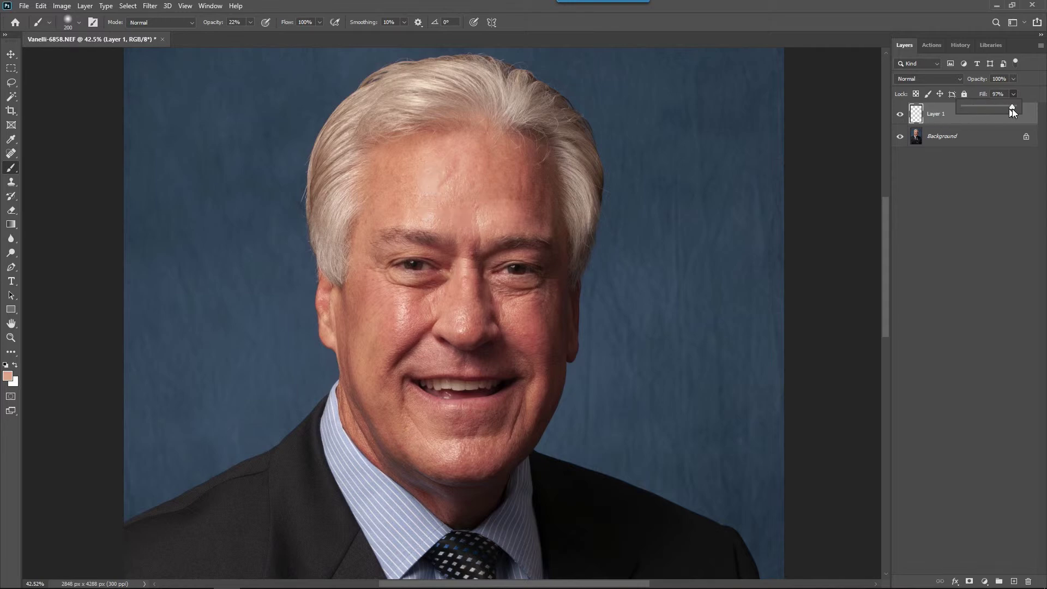